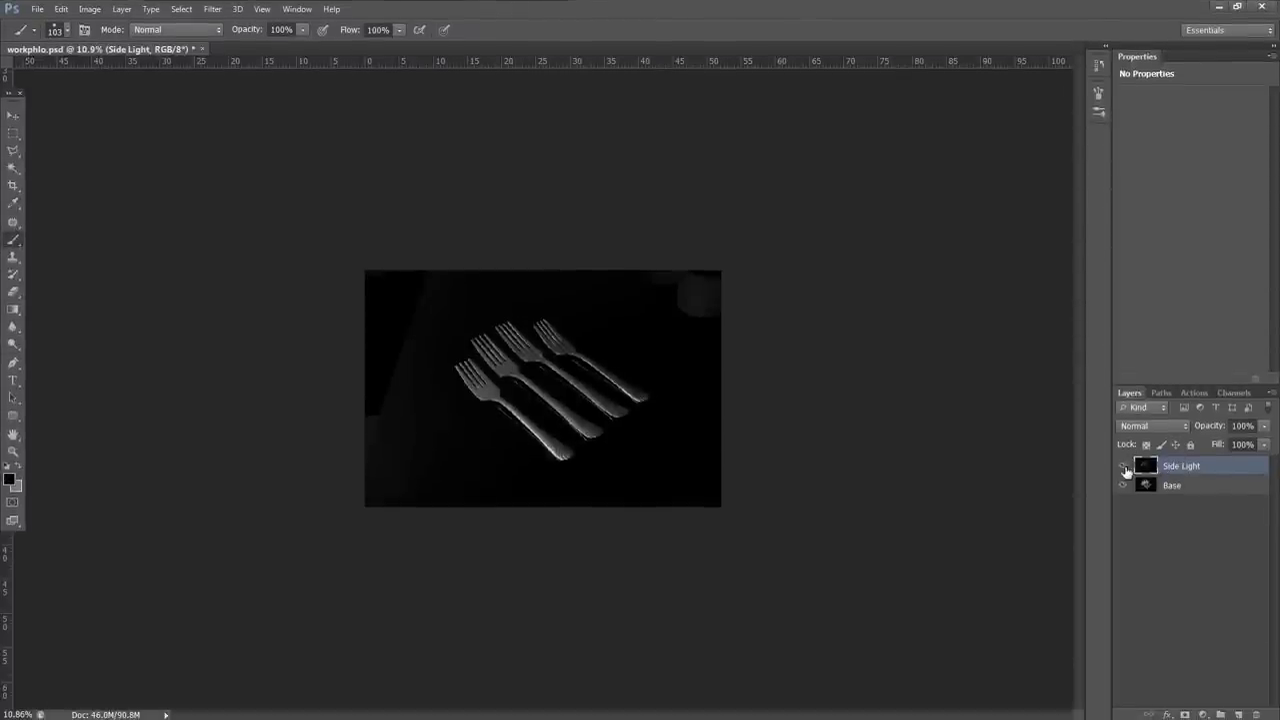
Compare Side Light on and off, try Lighten blending, then return it to Normal
left_click(1124, 467)
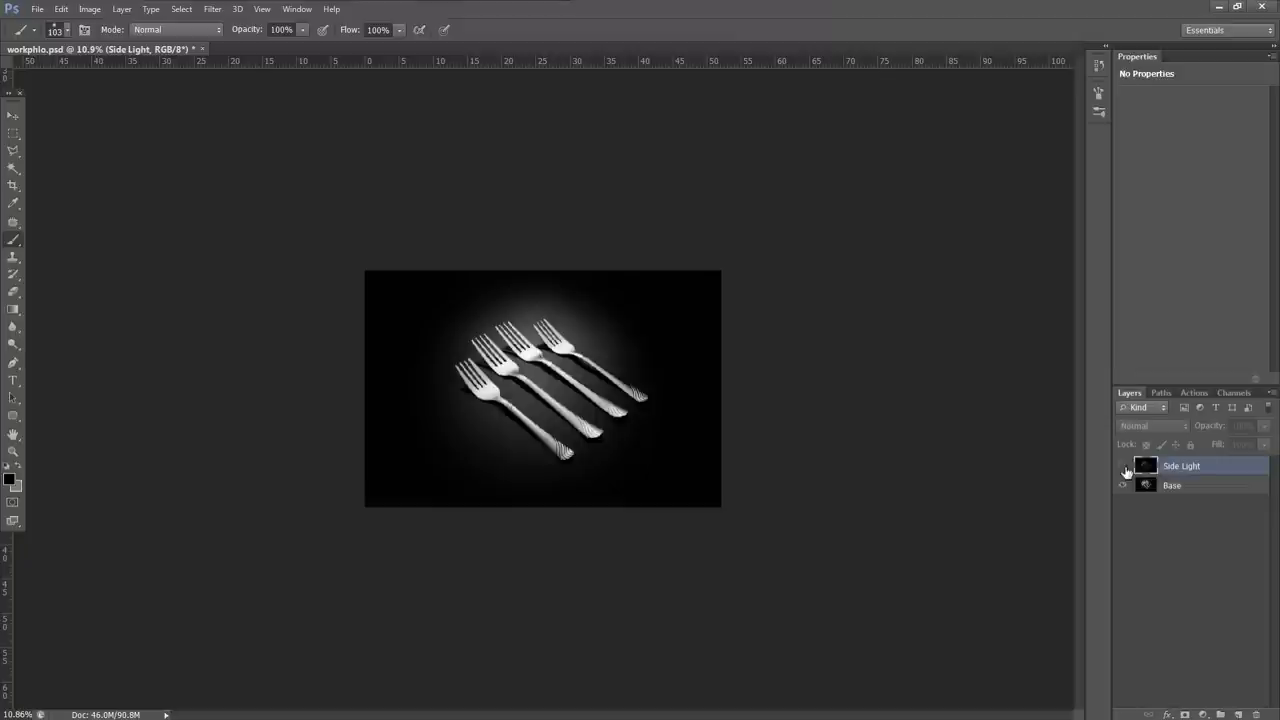
left_click(1124, 467)
left_click(1148, 430)
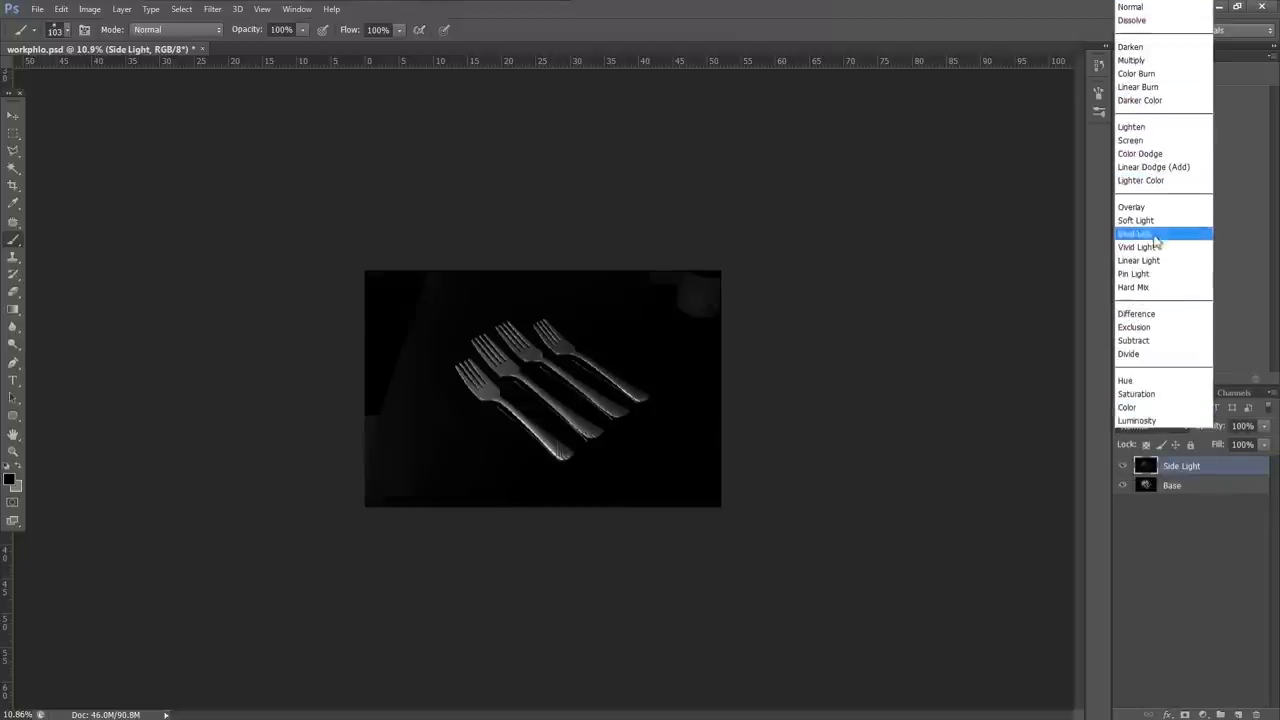
left_click(1128, 127)
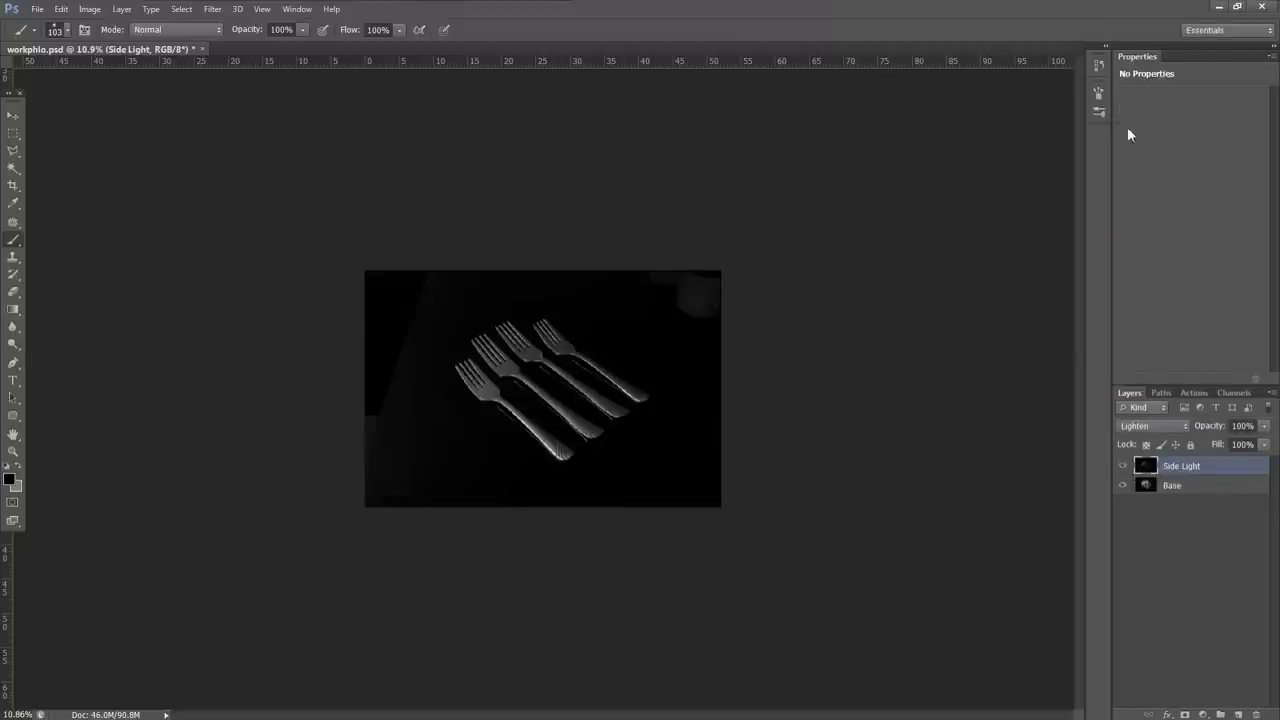
left_click(1150, 426)
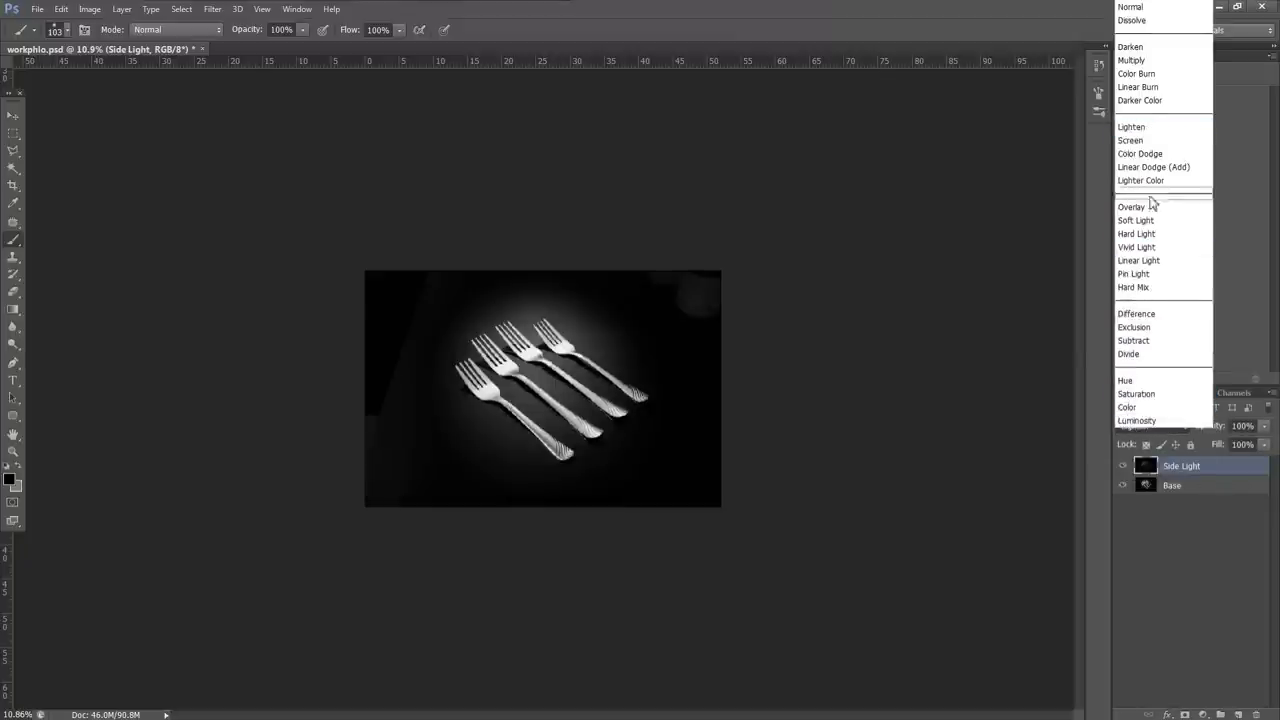
left_click(1132, 8)
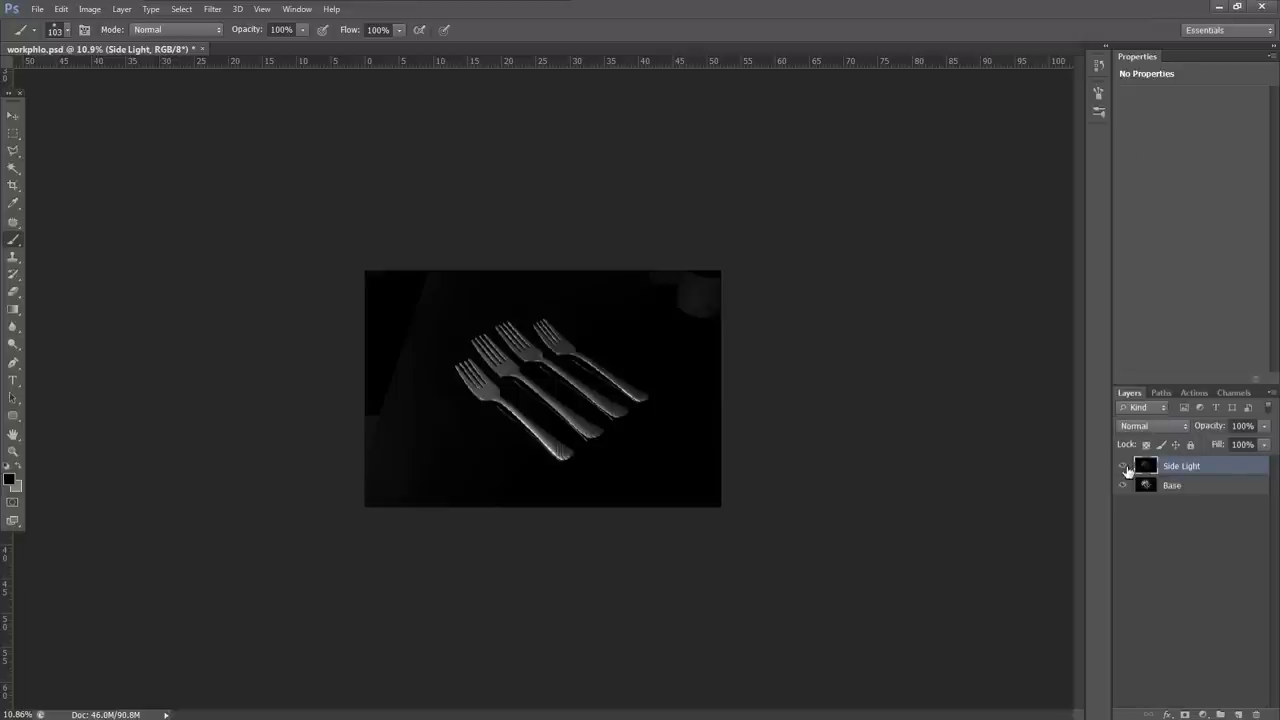
Hide Side Light and duplicate the Base layer as Base copy
left_click(1124, 467)
left_click(1147, 488)
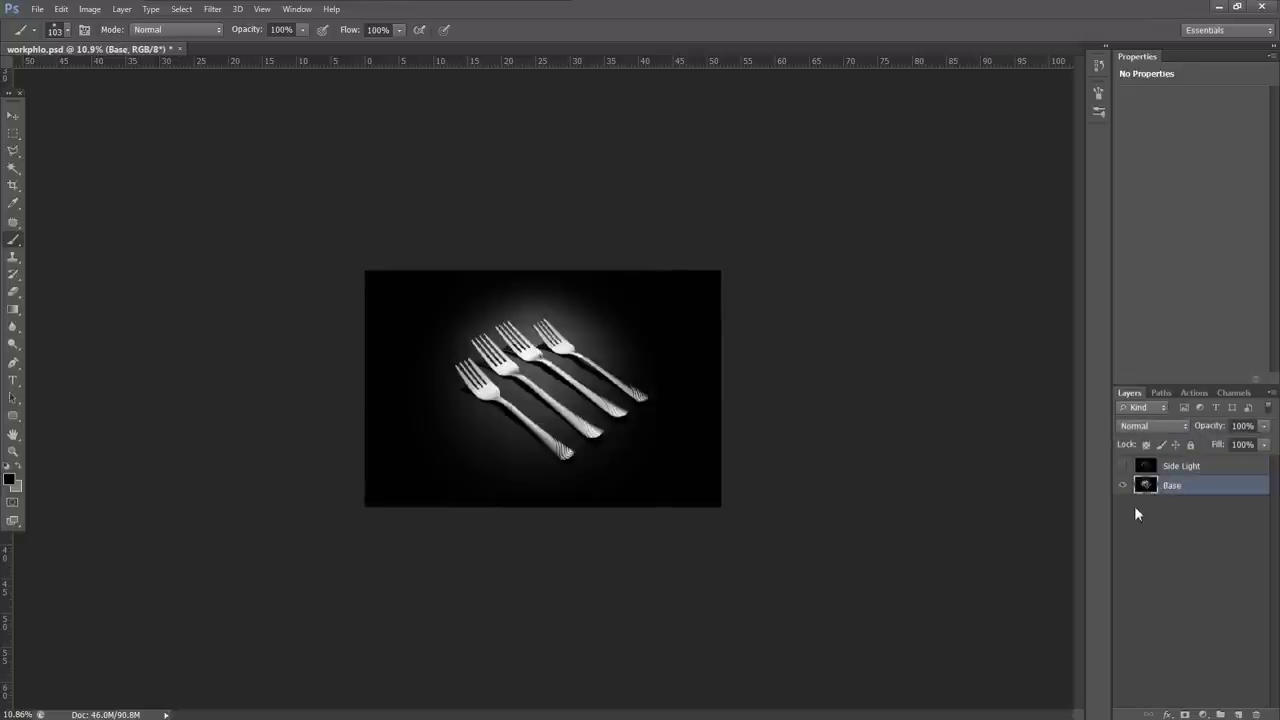
key("ctrl+j")
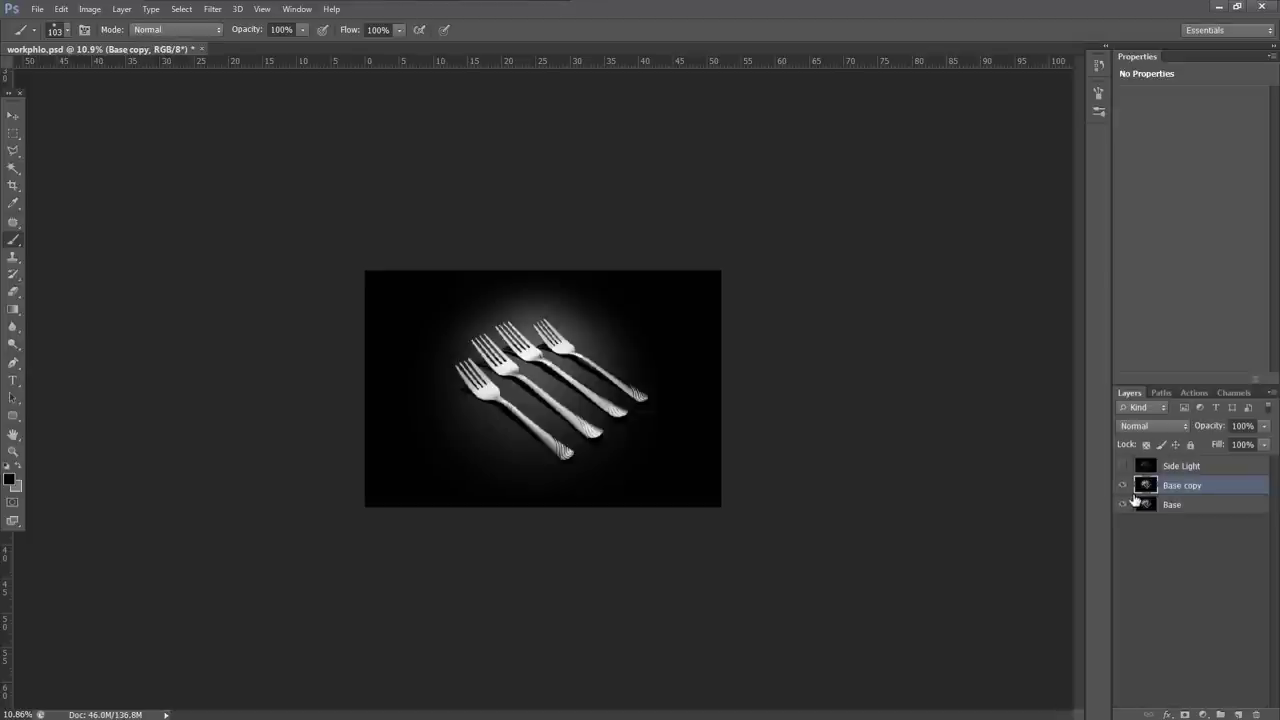
Zoom in on the forks with the Patch tool and test small patch outlines
left_click(13, 116)
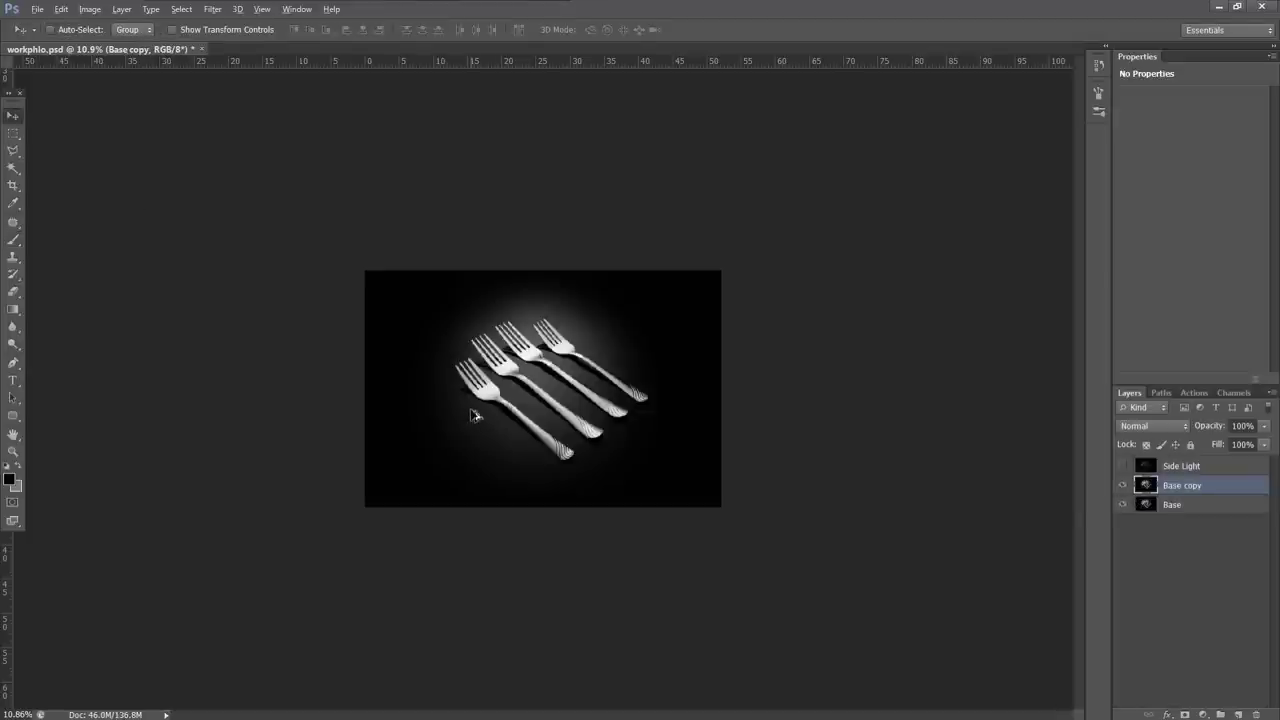
key("ctrl+plus")
key("j")
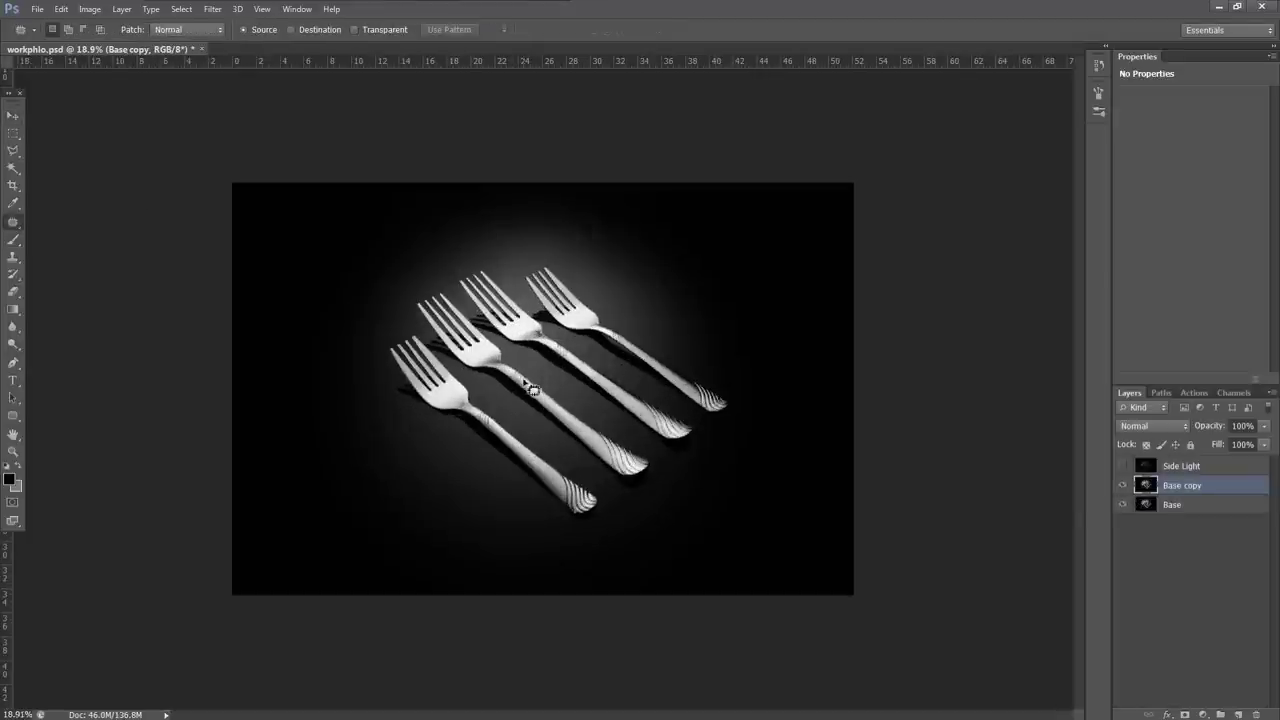
scroll(520, 370, "up", 3)
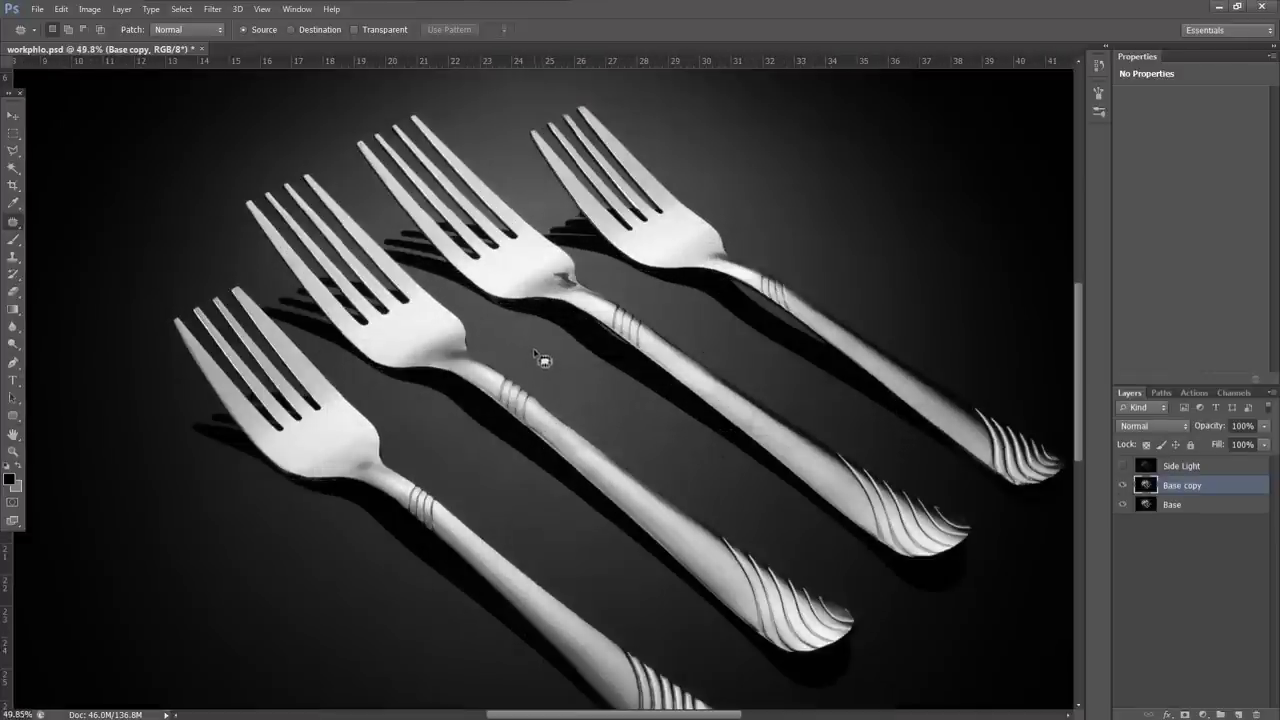
left_click_drag(563, 360, 545, 365)
left_click(802, 493)
scroll(651, 437, "down", 2)
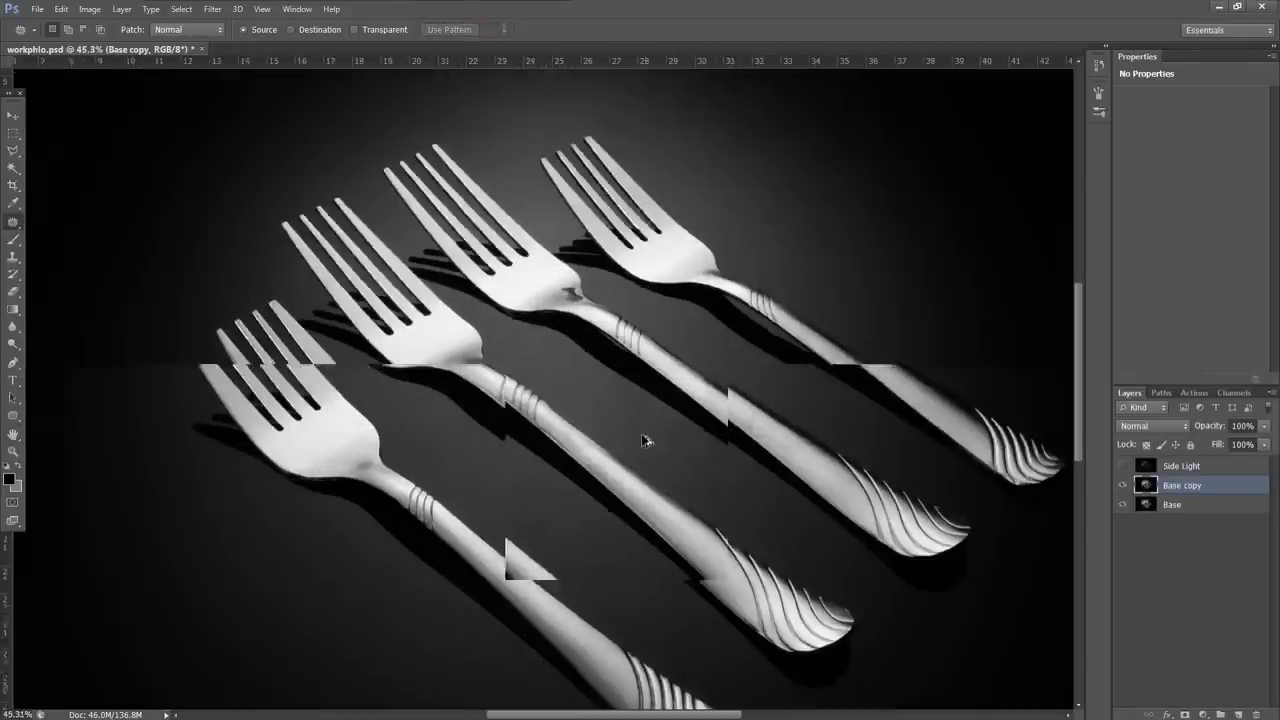
scroll(603, 294, "up", 2)
scroll(663, 400, "up", 3)
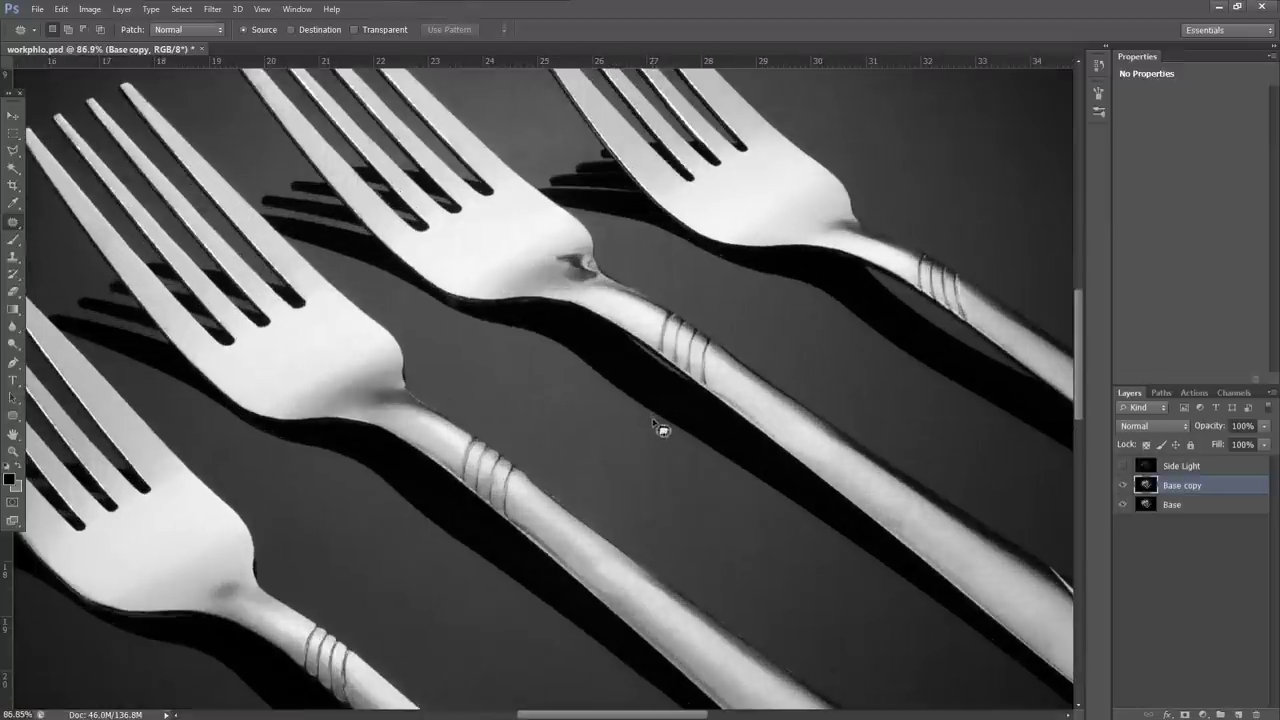
left_click_drag(658, 424, 664, 432)
left_click(663, 432)
scroll(630, 423, "up", 1)
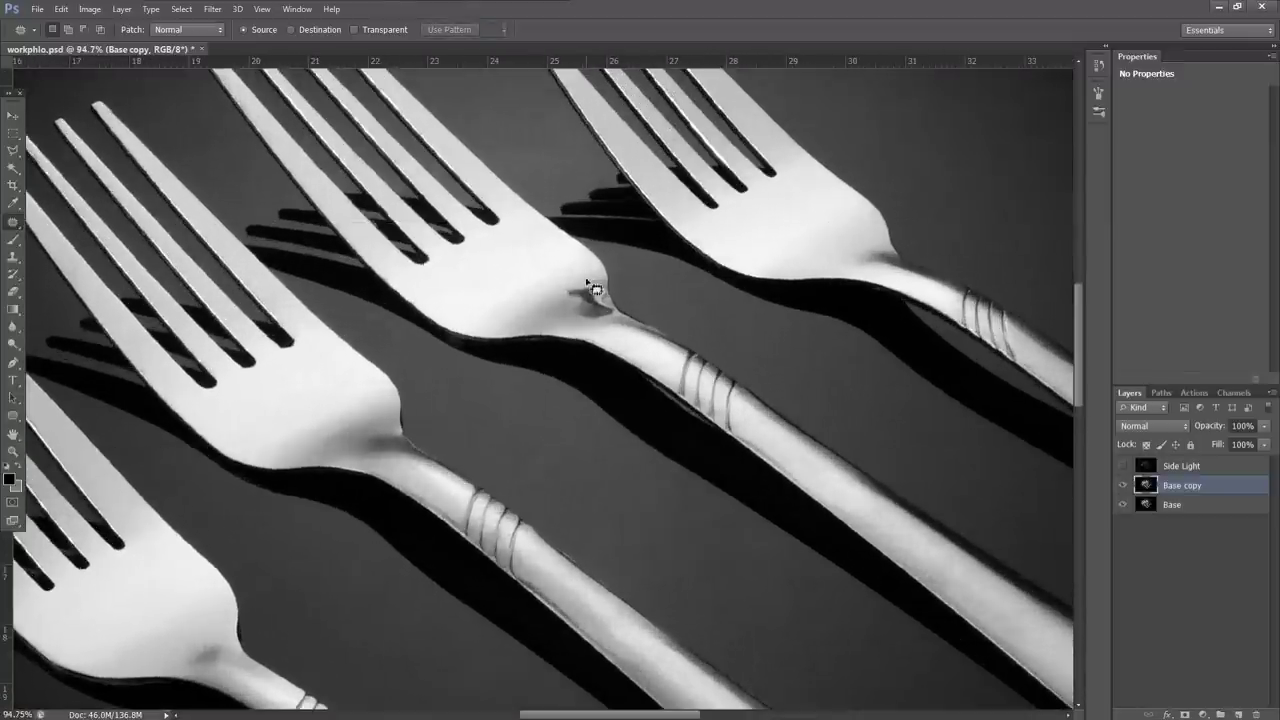
Patch away the neck blemish and a second small flaw on the second-from-right fork
mouse_move(610, 291)
left_mouse_down()
mouse_move(577, 318)
mouse_move(563, 293)
mouse_move(580, 286)
mouse_move(588, 311)
mouse_move(543, 320)
left_mouse_up()
left_click(597, 323)
scroll(594, 326, "down", 3)
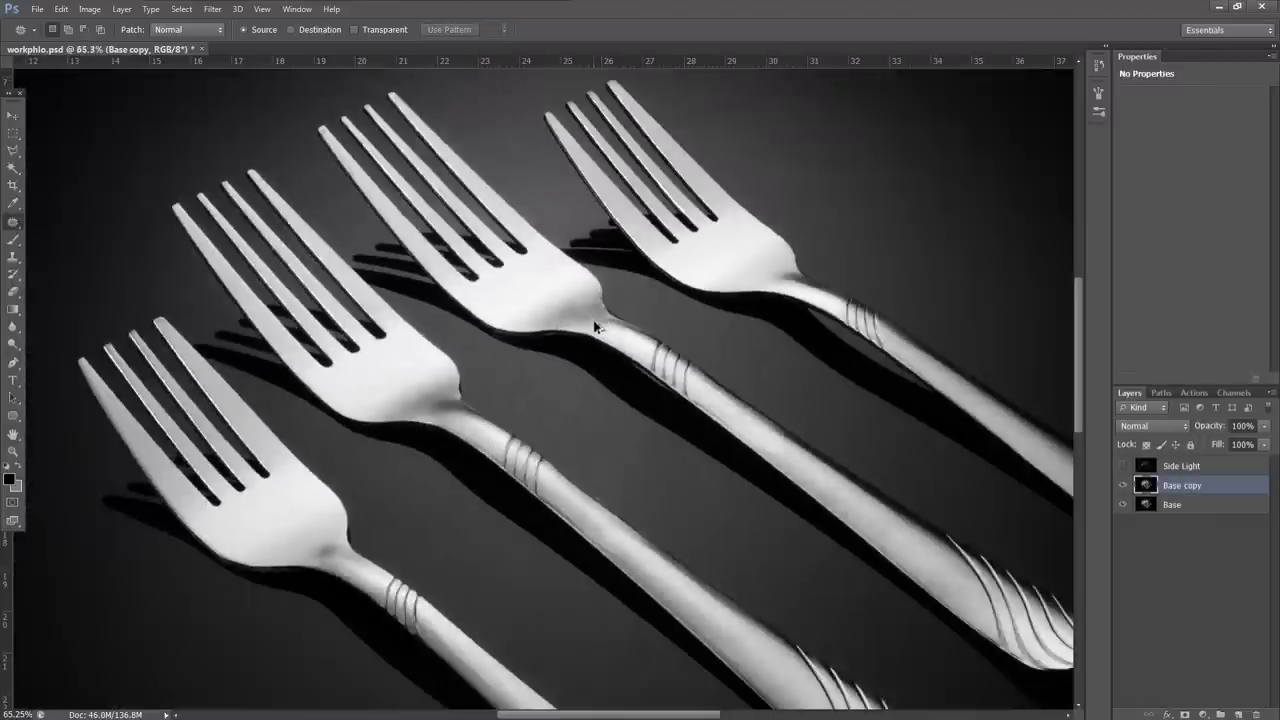
scroll(600, 319, "up", 4)
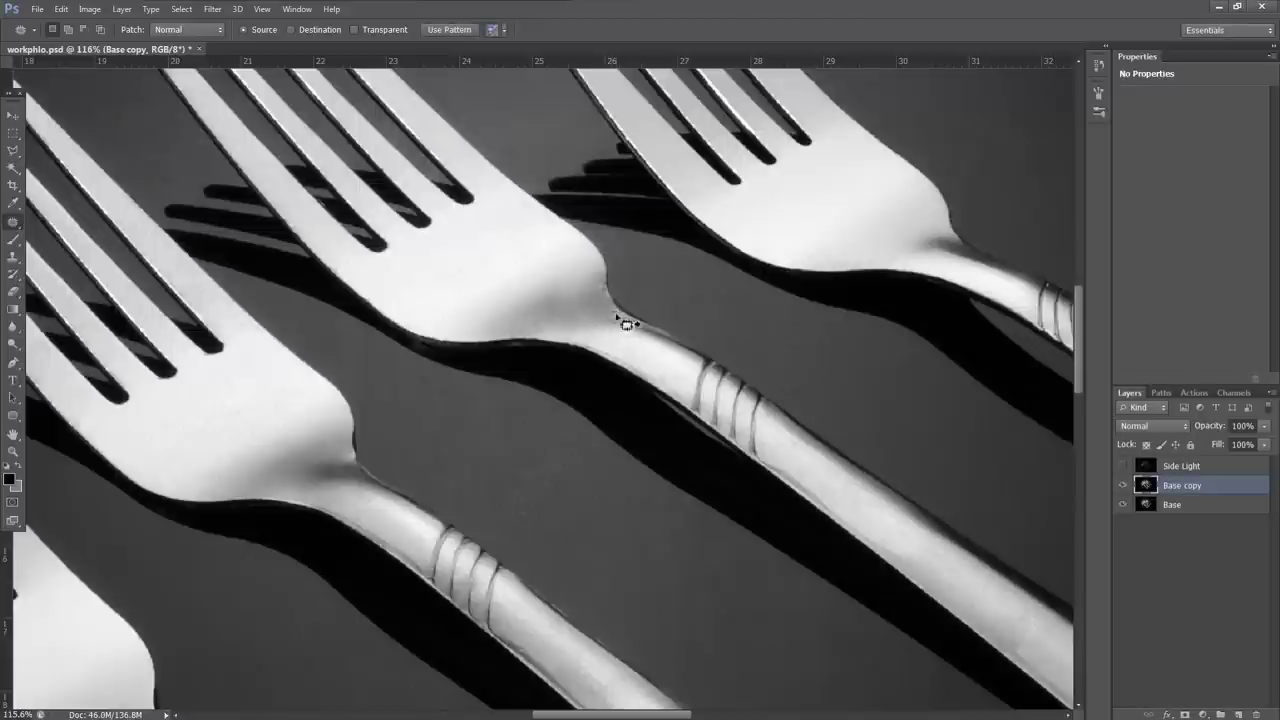
mouse_move(563, 306)
left_mouse_down()
mouse_move(546, 309)
mouse_move(562, 312)
left_mouse_up()
left_click(574, 305)
scroll(580, 300, "down", 5)
Compare the retouch by toggling Base copy off and on, then briefly hide Side Light
left_click(1125, 485)
left_click(1123, 485)
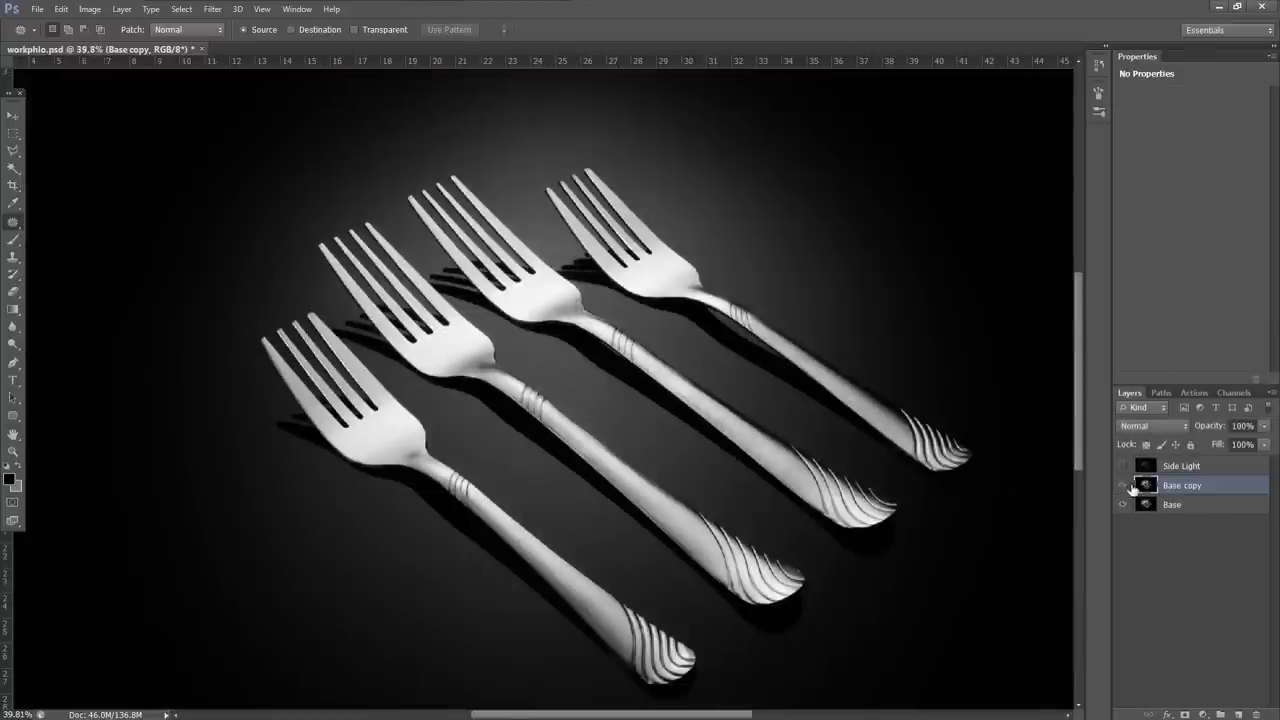
scroll(565, 362, "down", 1)
scroll(565, 362, "up", 3)
scroll(568, 318, "down", 3)
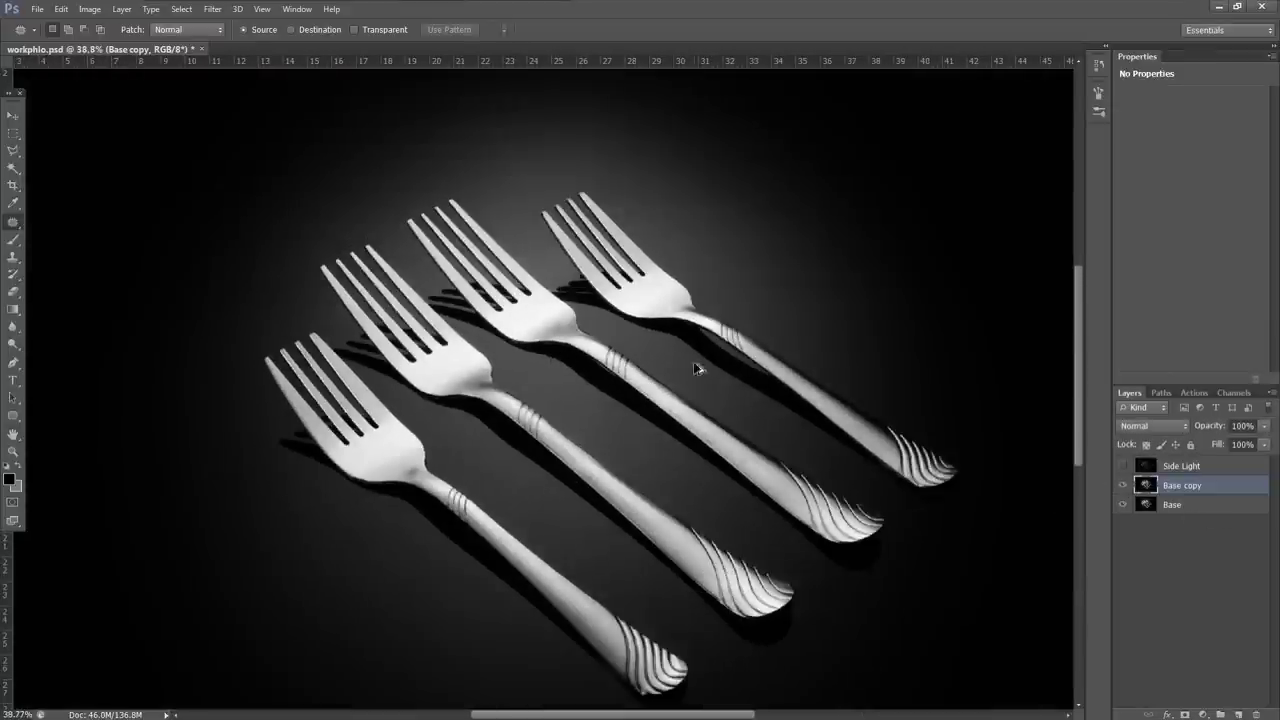
scroll(700, 362, "up", 2)
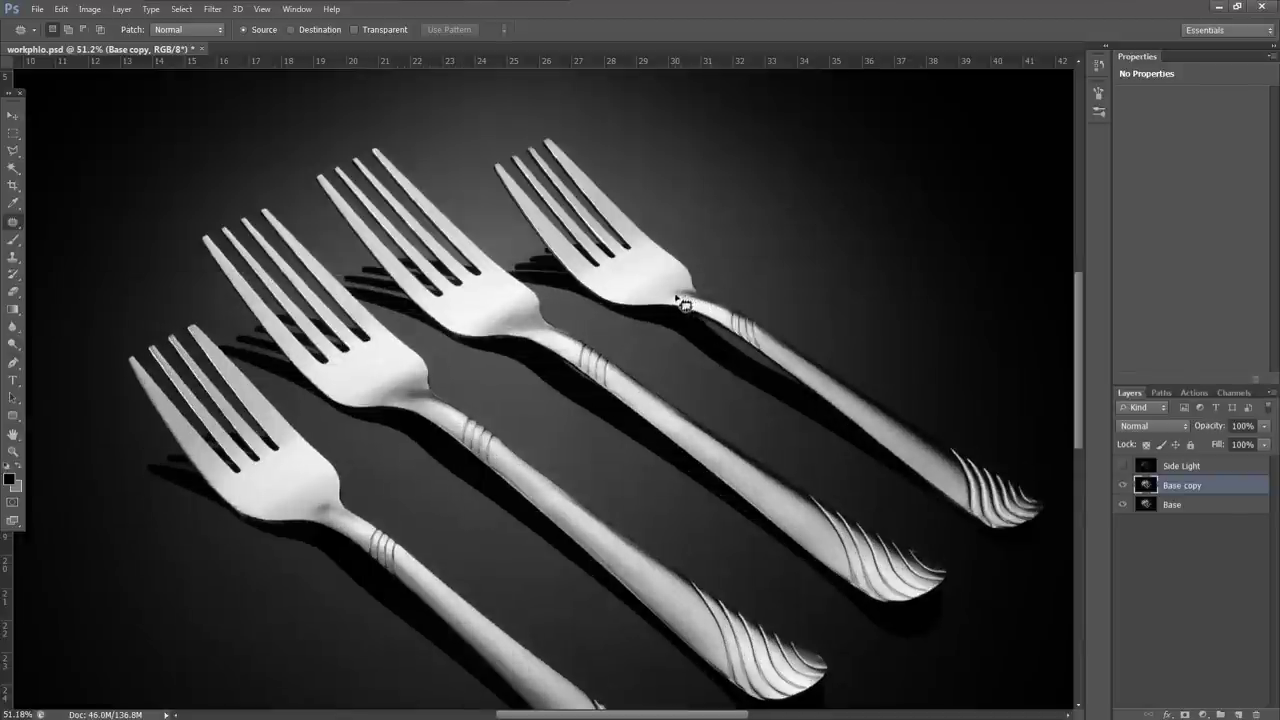
scroll(651, 288, "down", 2)
scroll(500, 380, "down", 2)
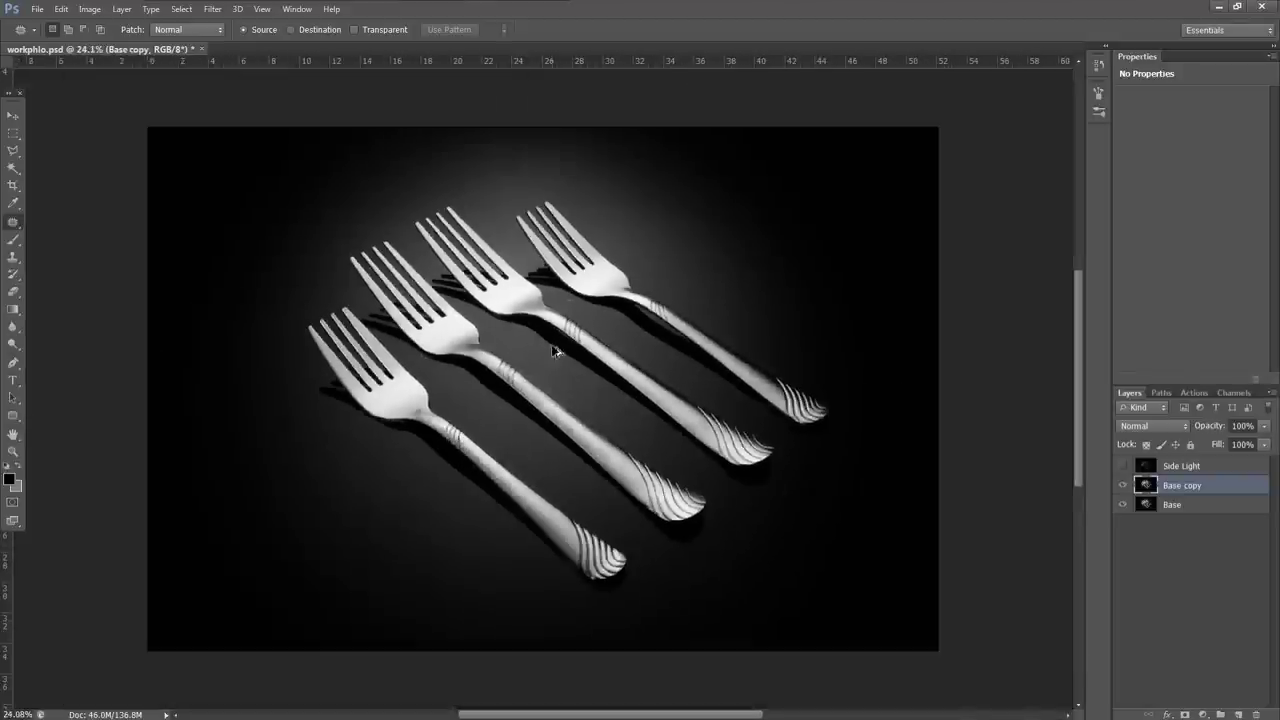
scroll(432, 411, "up", 1)
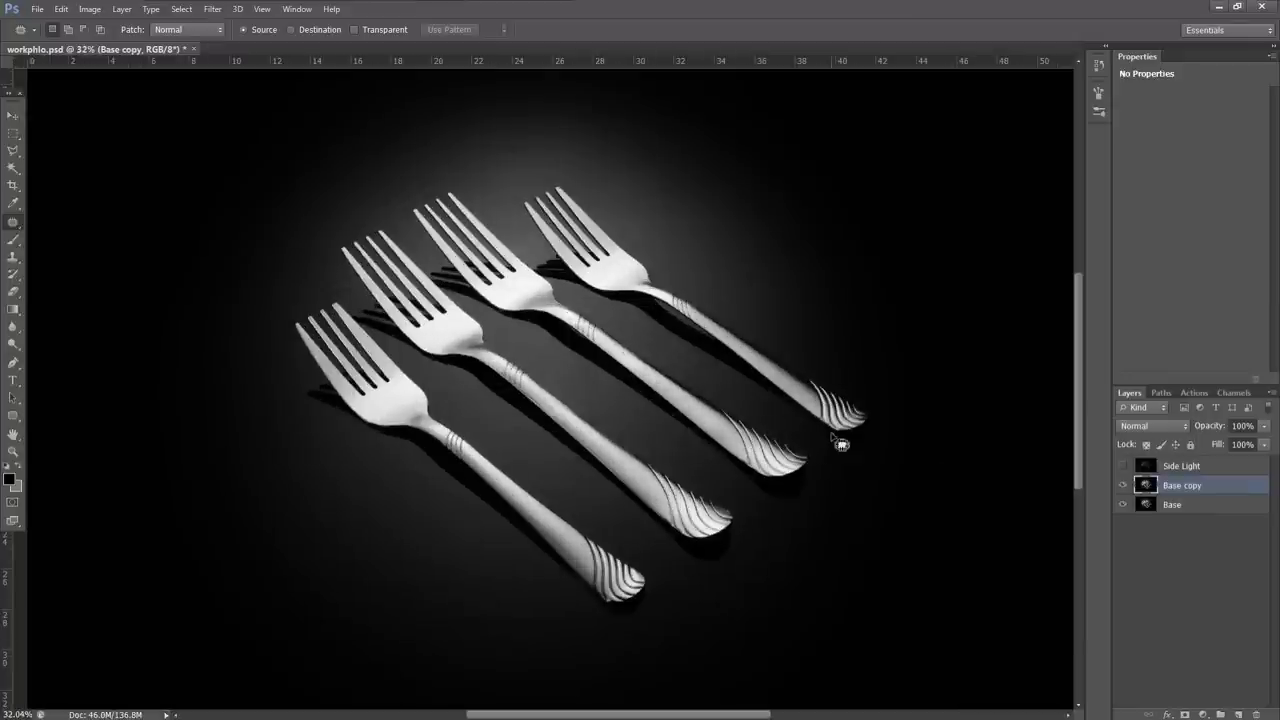
scroll(657, 414, "down", 1)
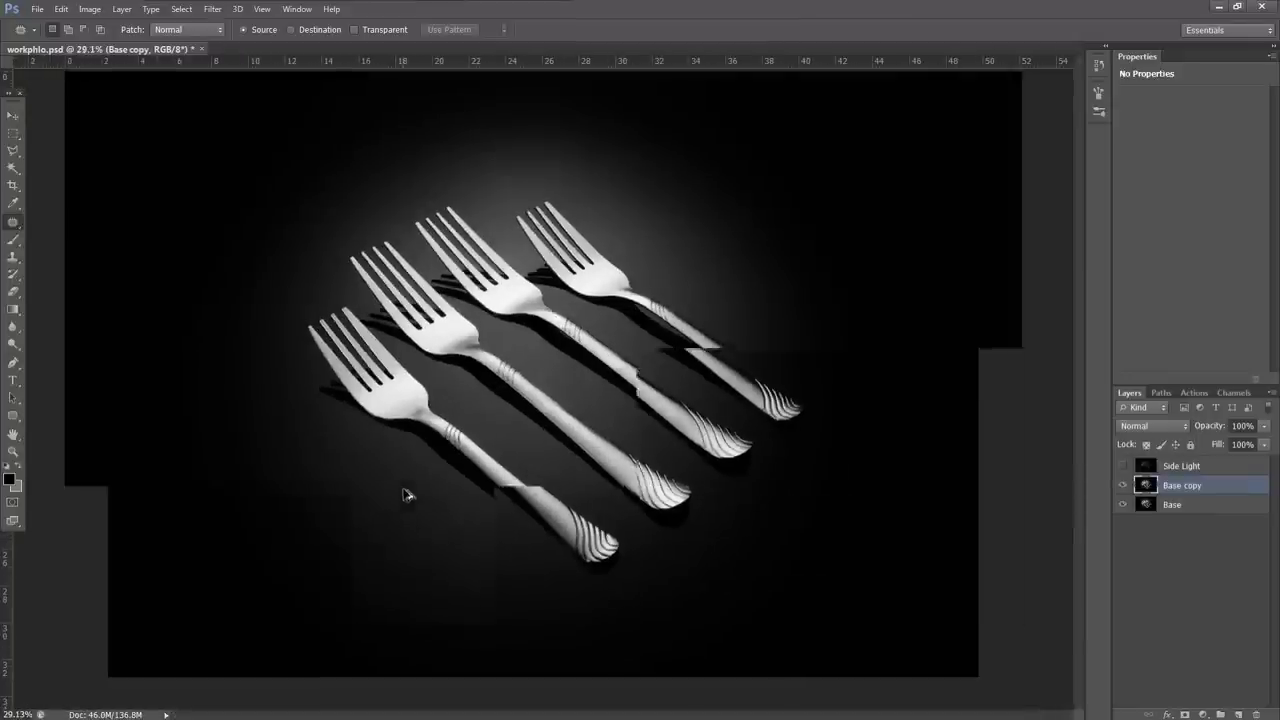
left_click(1123, 486)
left_click(1123, 486)
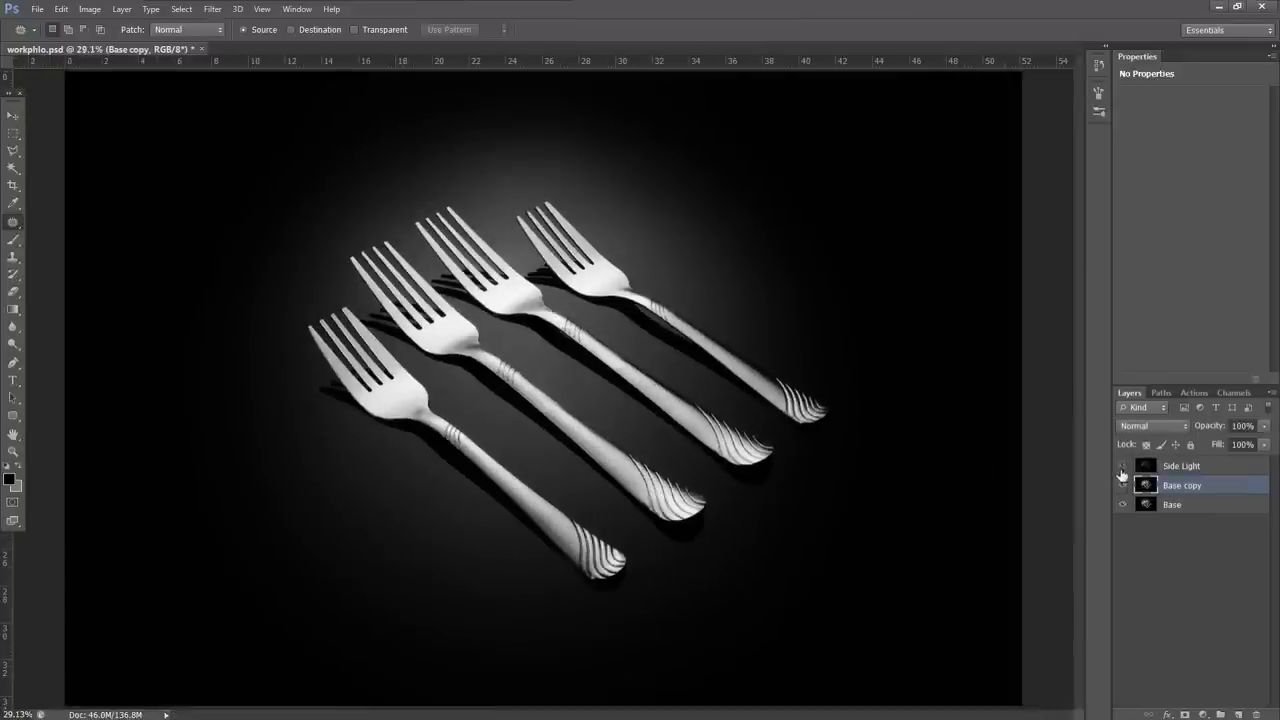
left_click(1122, 466)
Select Side Light, add a black layer mask, and set up a white brush
left_click(1122, 466)
left_click(1122, 466)
left_click(1145, 466)
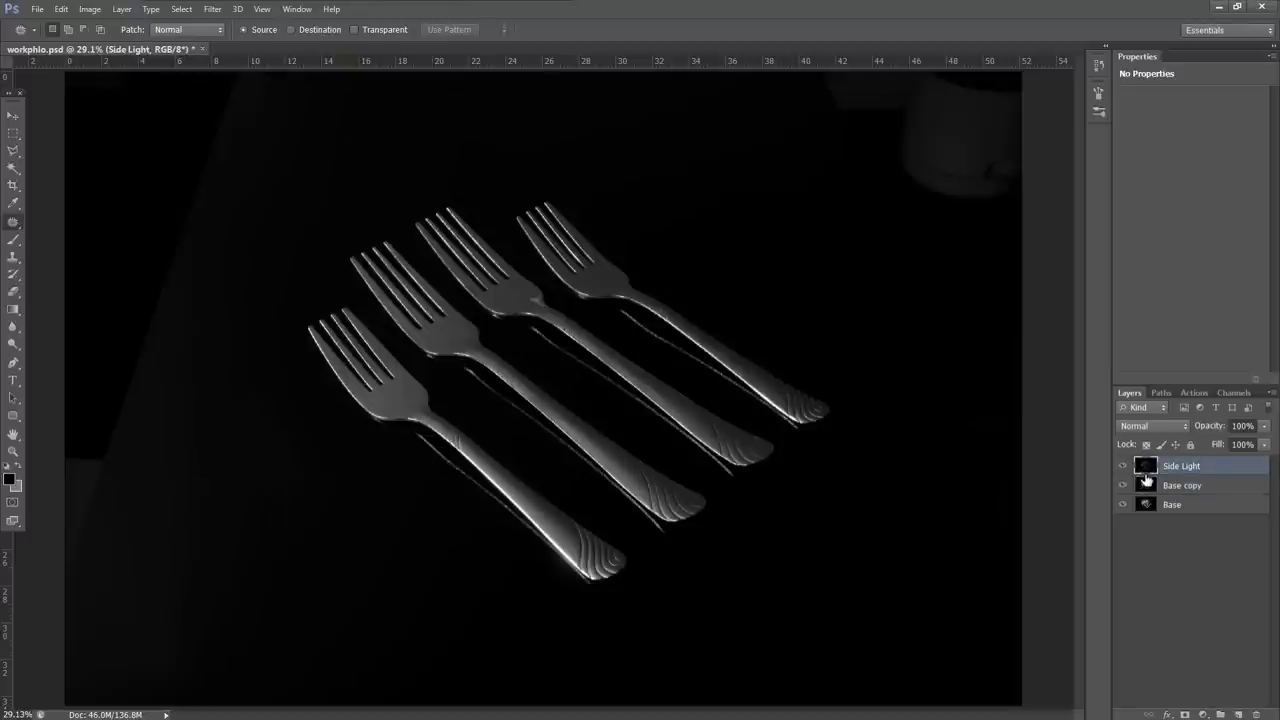
left_click(1185, 714, "alt")
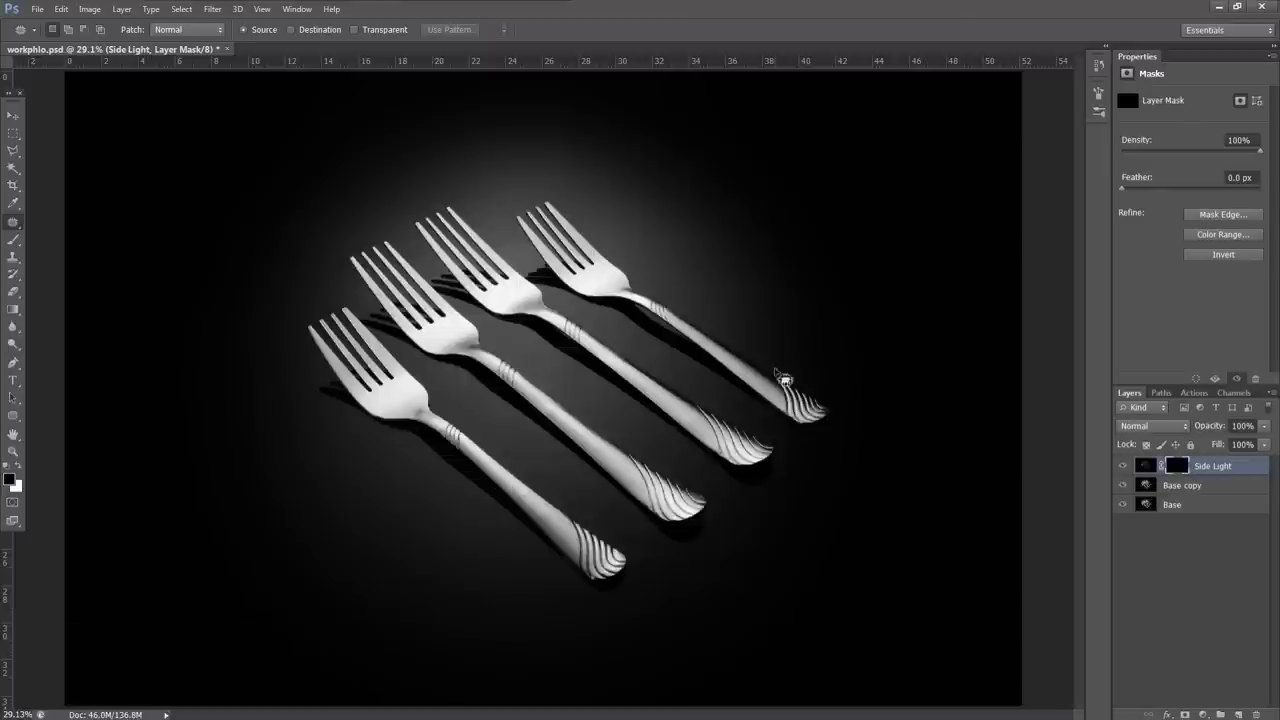
key("b")
key("x")
Undo the darkening stroke, set Side Light to Lighten blending, and reselect its mask
left_click_drag(467, 347, 310, 325)
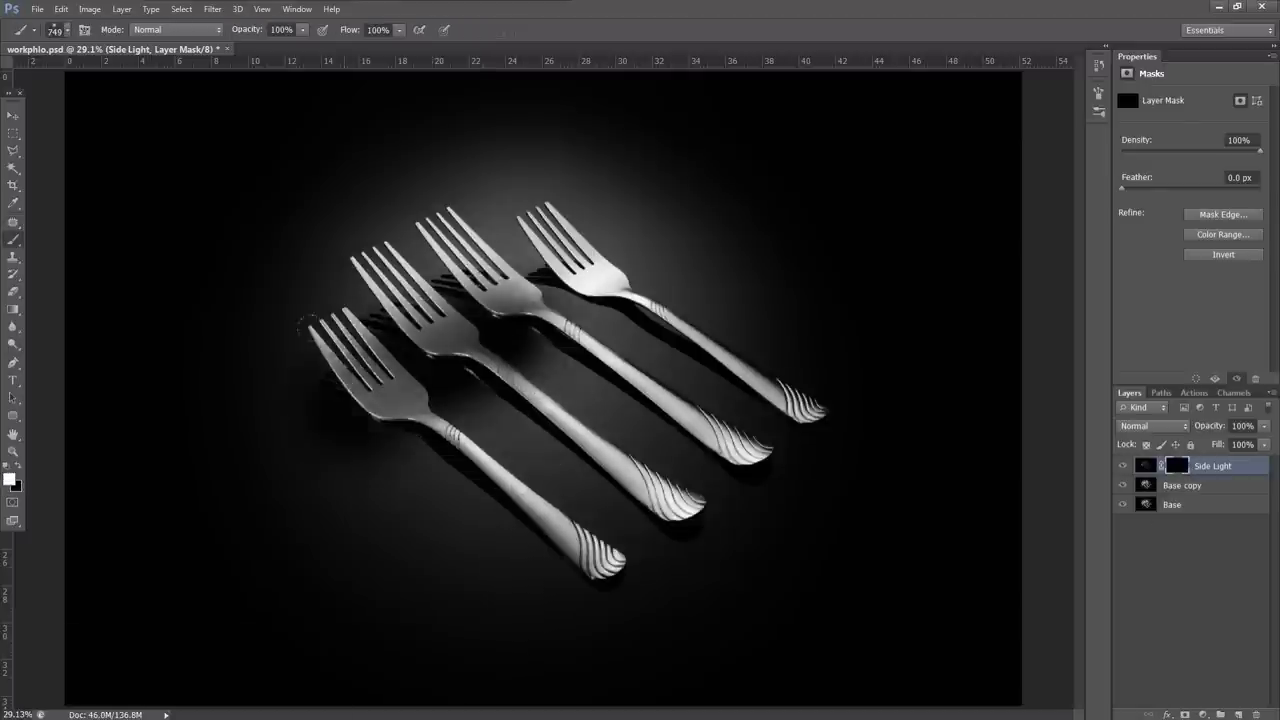
key("ctrl+z")
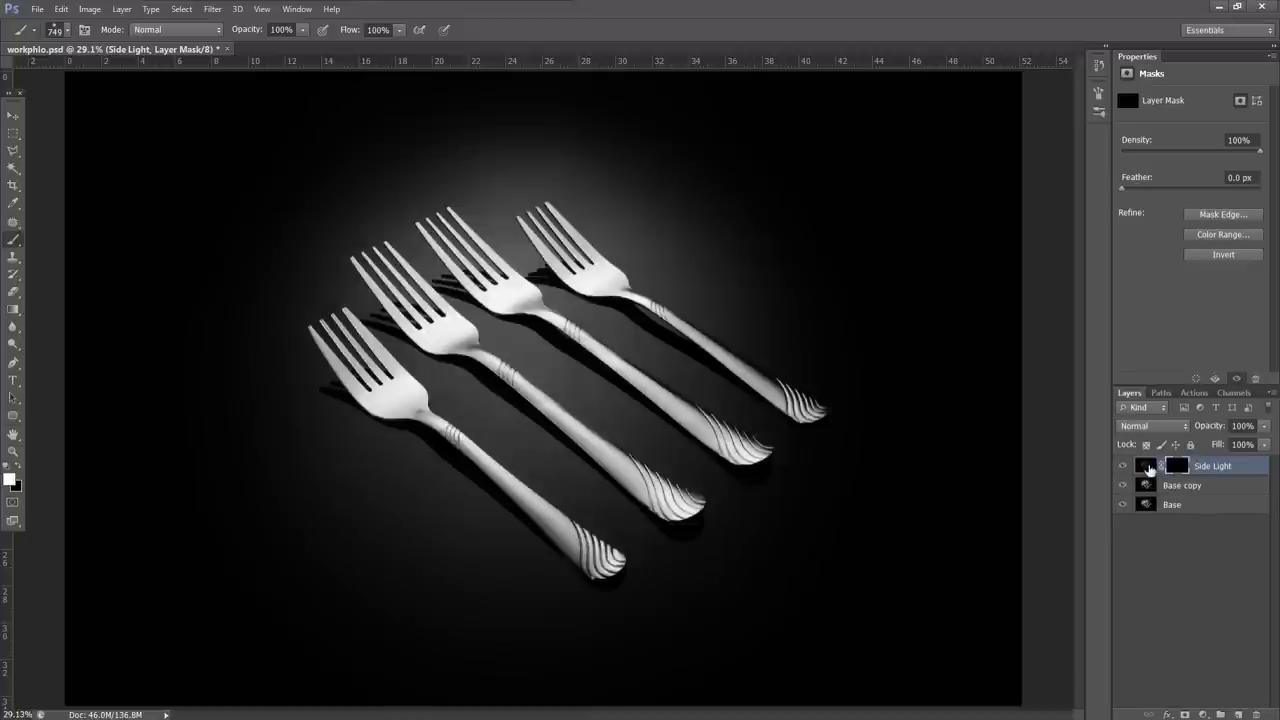
left_click(1149, 470)
left_click(1150, 426)
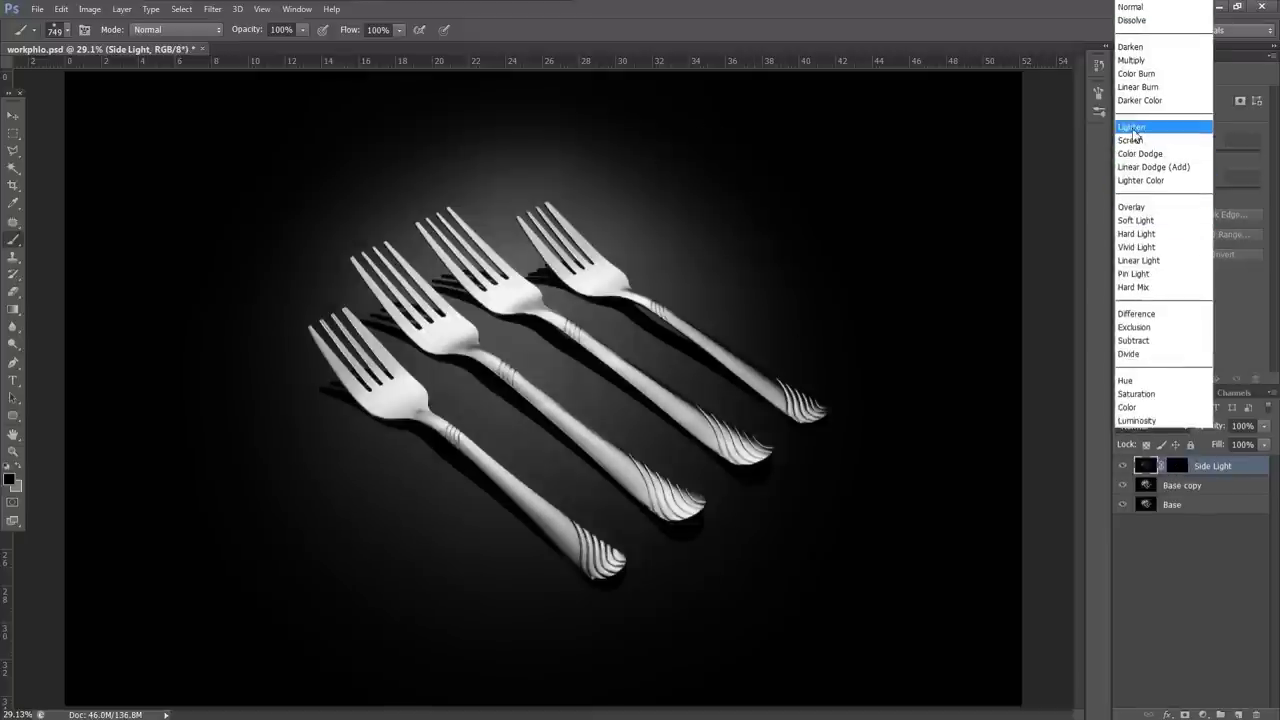
left_click(1133, 128)
left_click(1176, 466)
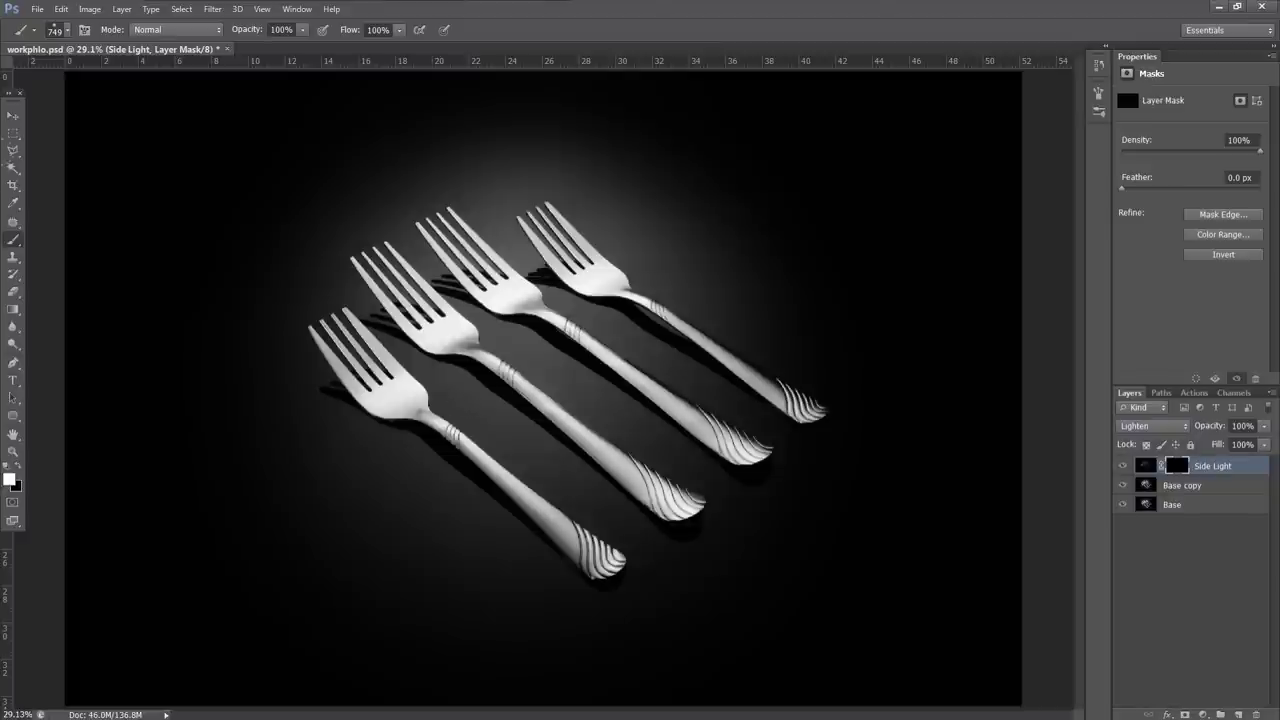
Paint a bright rim along the front fork's lower edge on the Side Light mask and compare
scroll(370, 388, "up", 4)
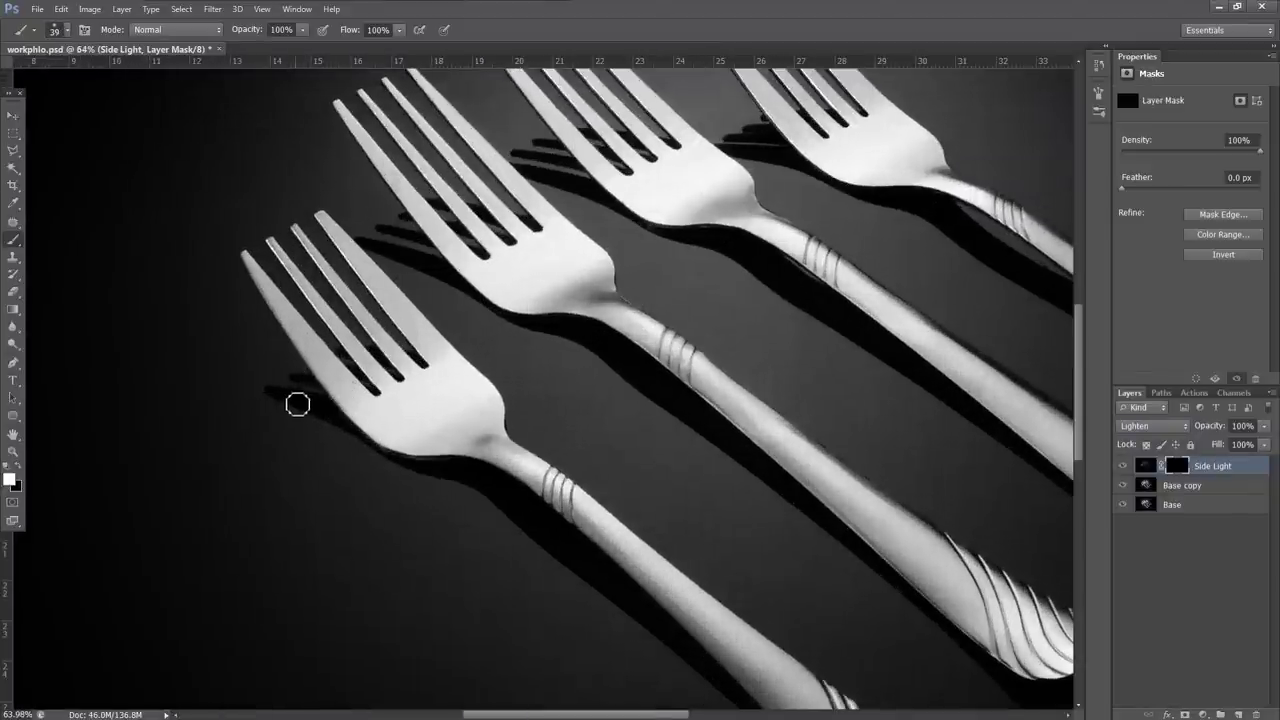
scroll(209, 310, "up", 1)
scroll(209, 310, "up", 2)
scroll(274, 234, "down", 3)
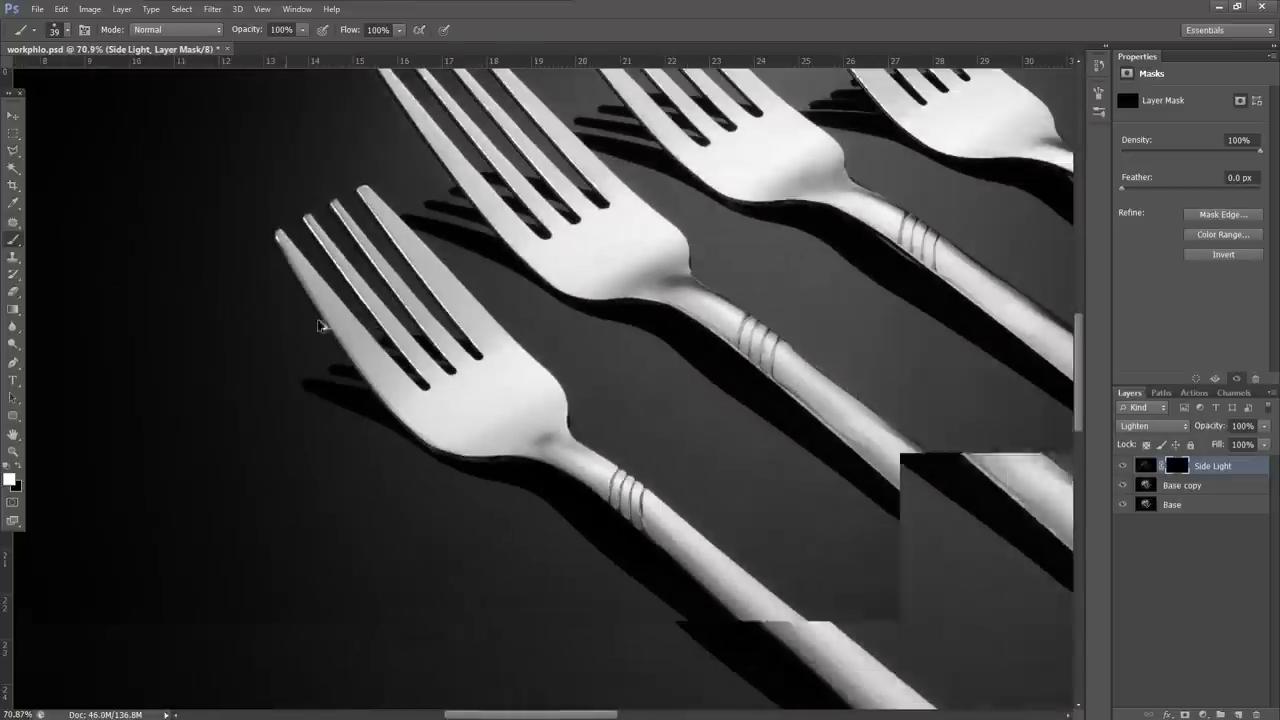
mouse_move(427, 439)
left_mouse_down()
mouse_move(469, 463)
mouse_move(560, 477)
mouse_move(623, 517)
mouse_move(705, 613)
mouse_move(529, 371)
mouse_move(606, 450)
left_mouse_up()
scroll(620, 518, "down", 3)
key("space")
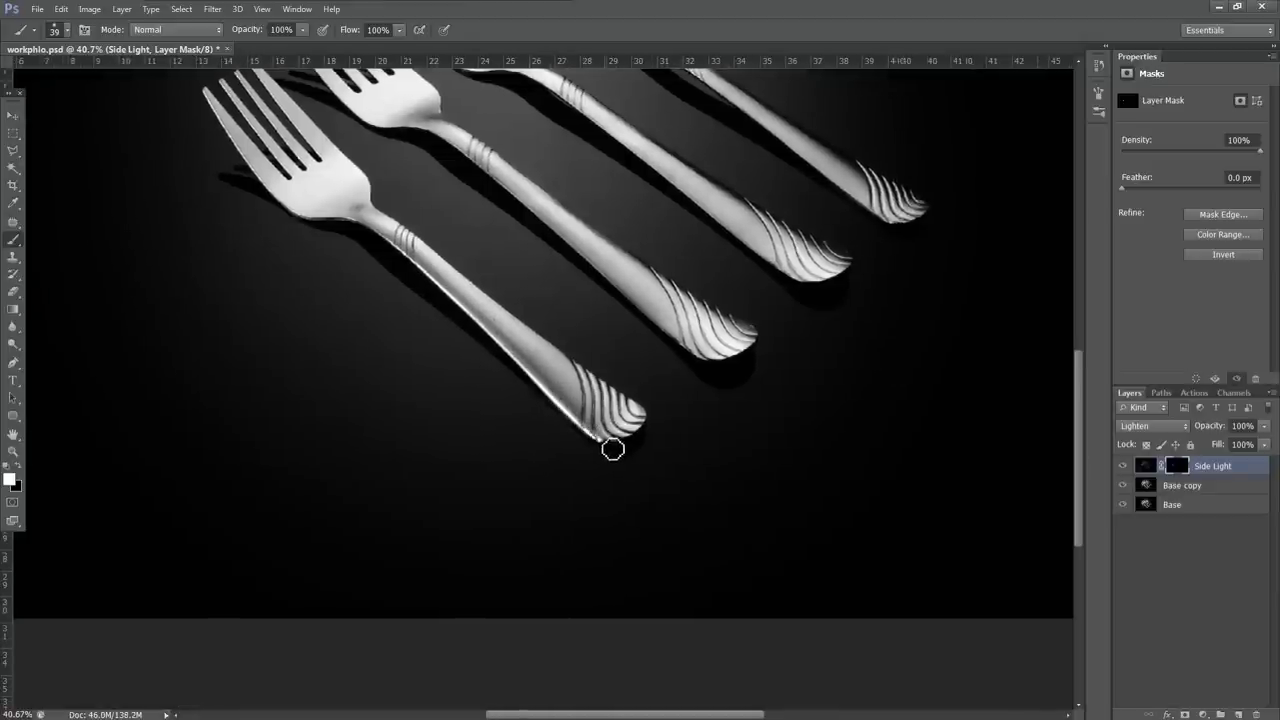
key("ctrl+0")
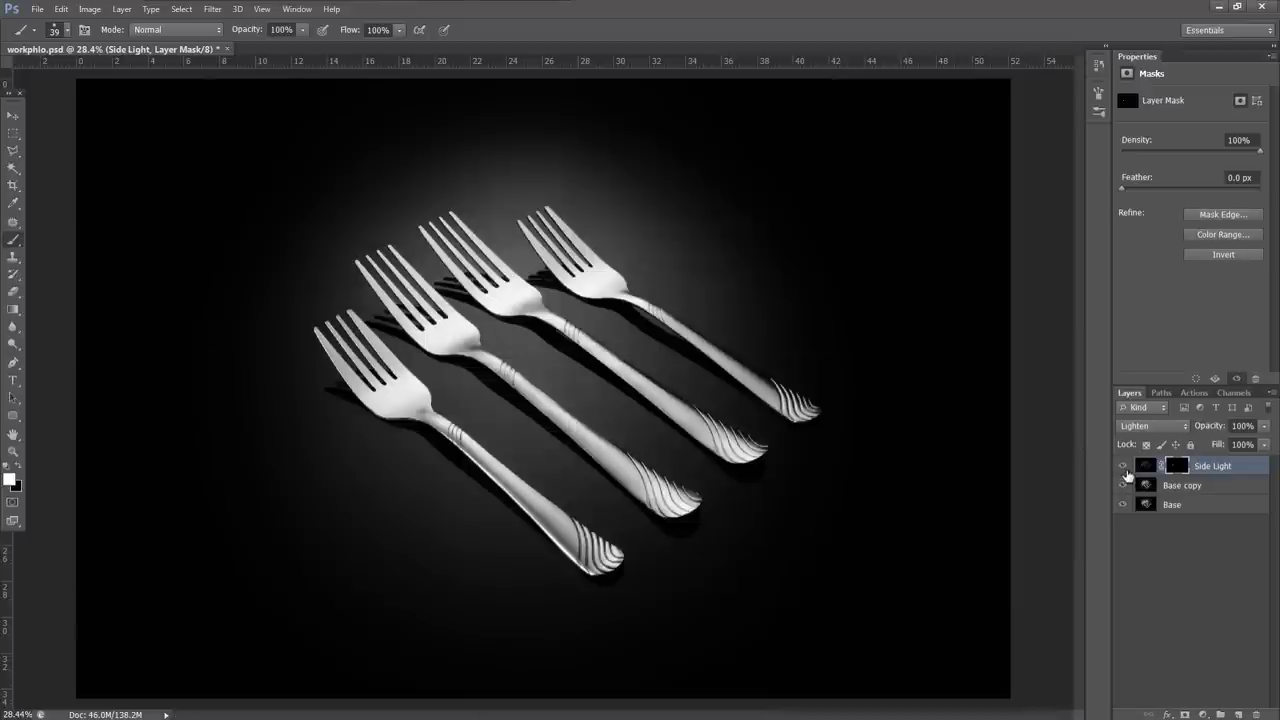
left_click(1122, 466)
left_click(1122, 466)
Paint rim highlights along the second and fourth forks' handles, comparing with Side Light hidden
scroll(328, 336, "up", 2)
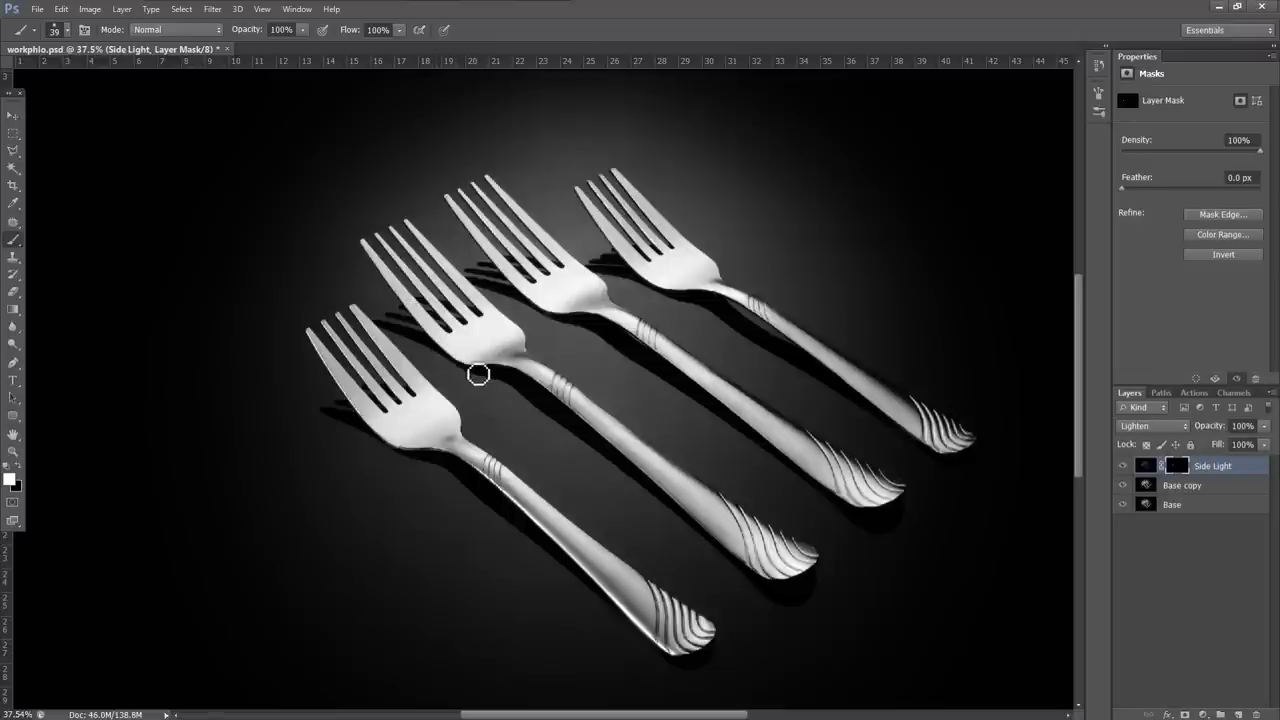
mouse_move(478, 374)
left_mouse_down()
mouse_move(526, 375)
mouse_move(752, 574)
left_mouse_up()
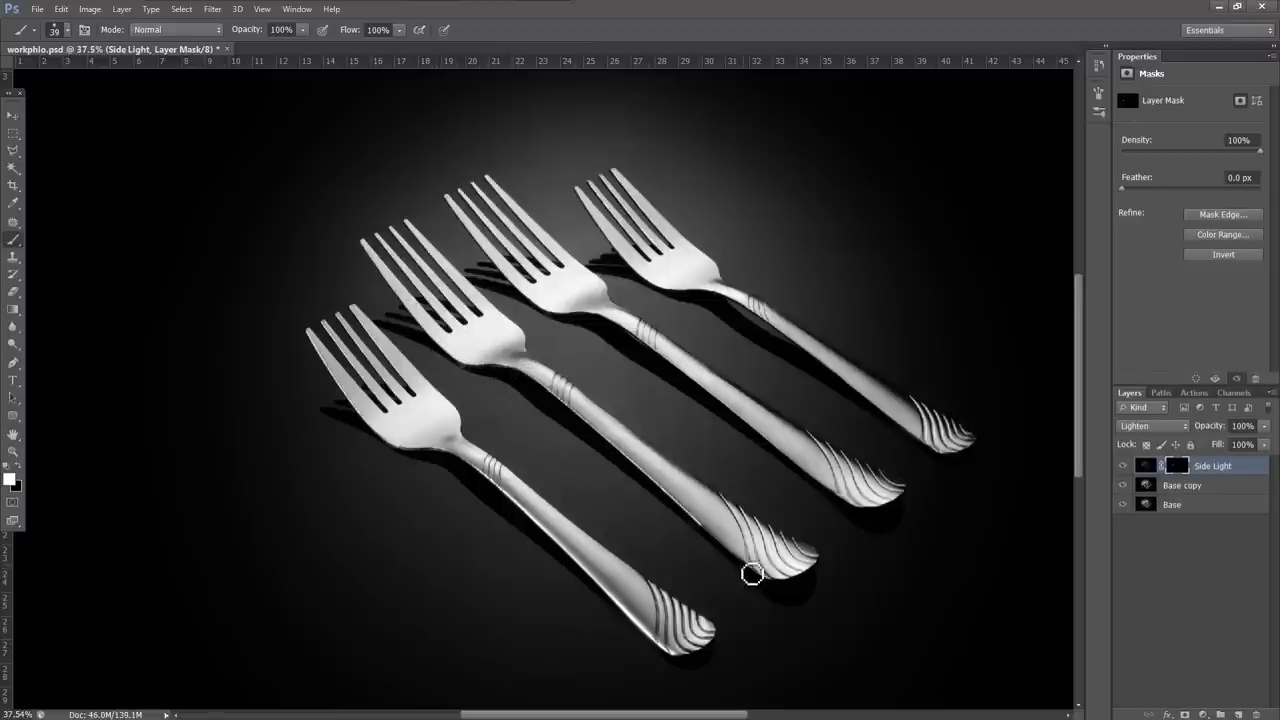
scroll(489, 483, "up", 1)
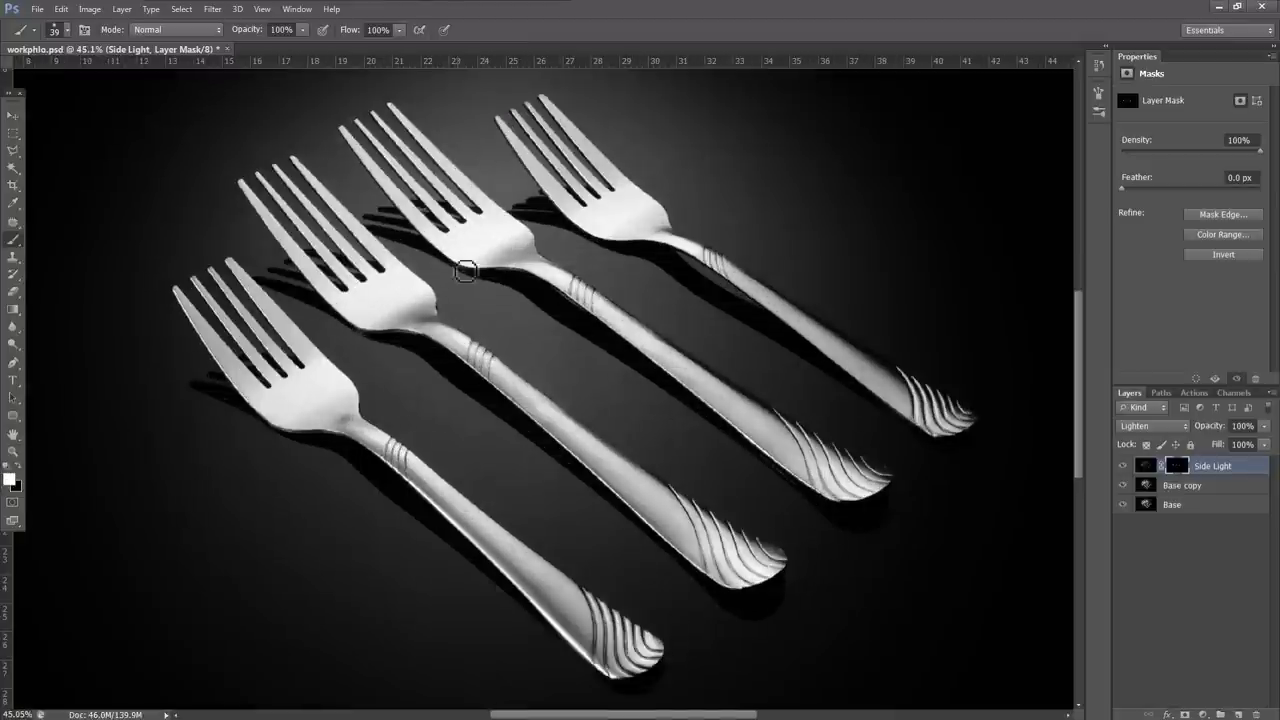
scroll(757, 363, "down", 3)
scroll(777, 446, "up", 2)
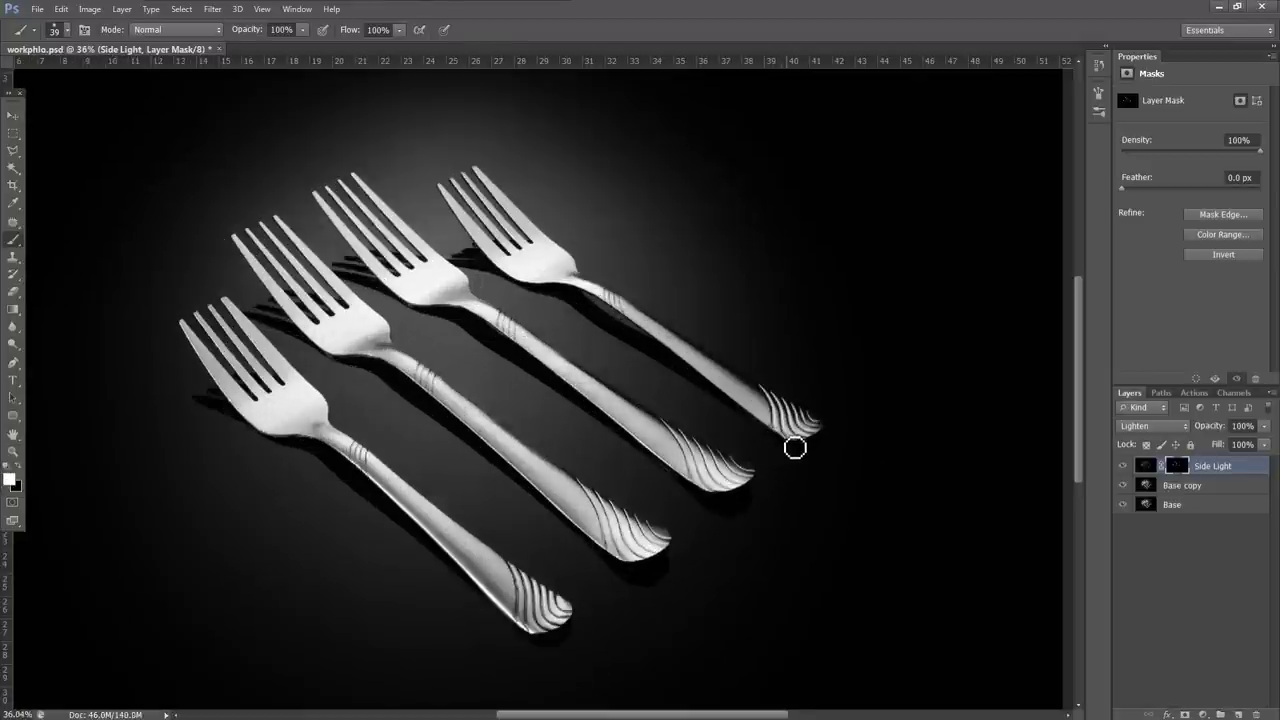
mouse_move(795, 448)
left_mouse_down()
mouse_move(608, 304)
mouse_move(500, 273)
mouse_move(448, 200)
left_mouse_up()
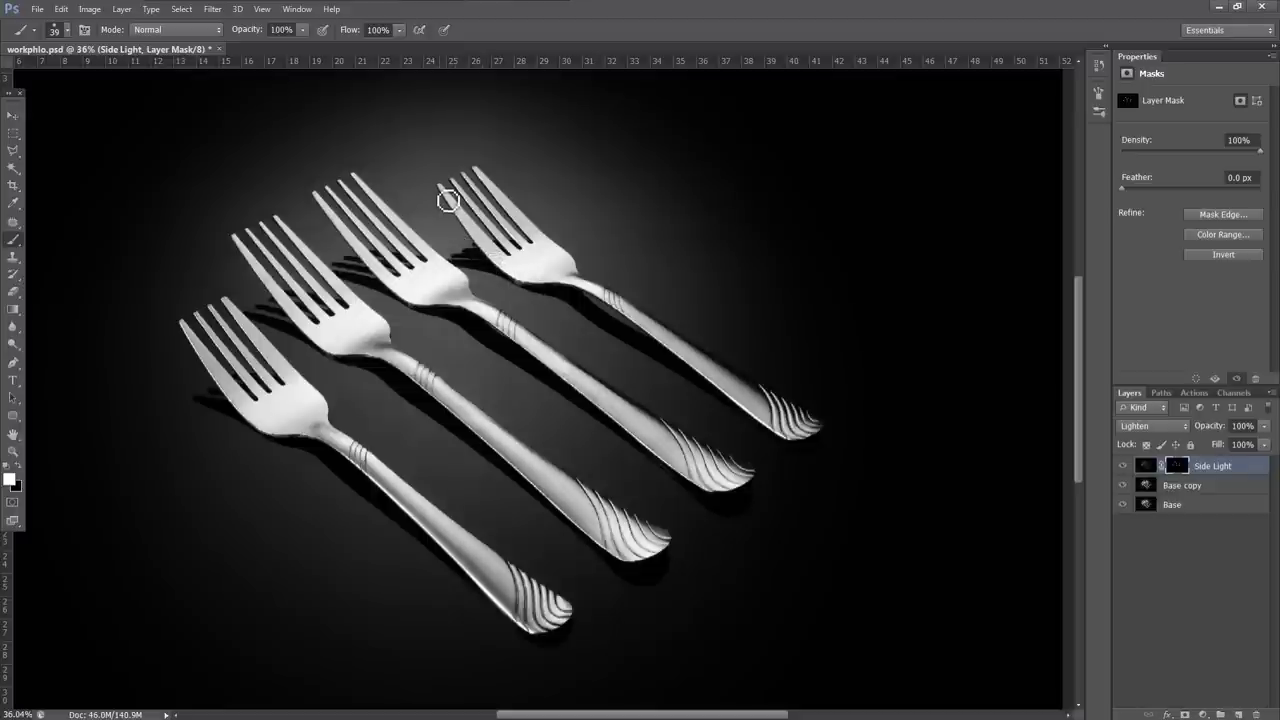
scroll(442, 212, "down", 3)
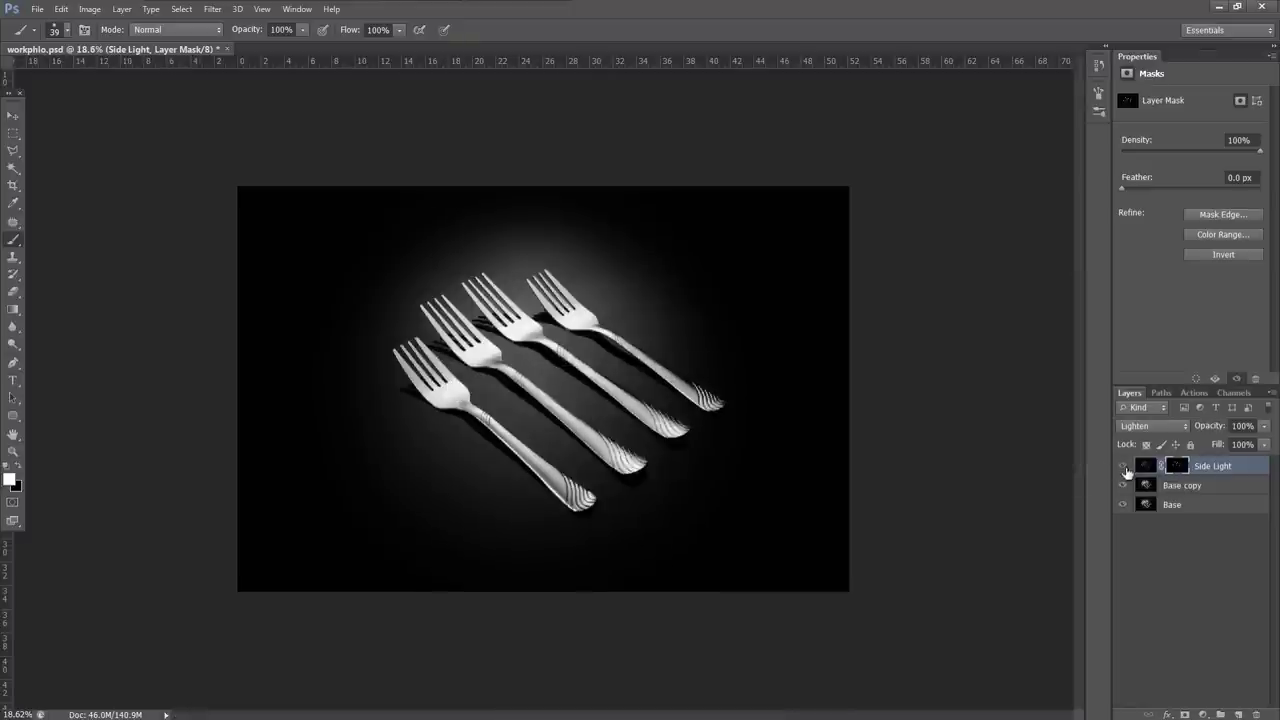
left_click(1123, 467)
left_click(1123, 467)
scroll(471, 486, "up", 1)
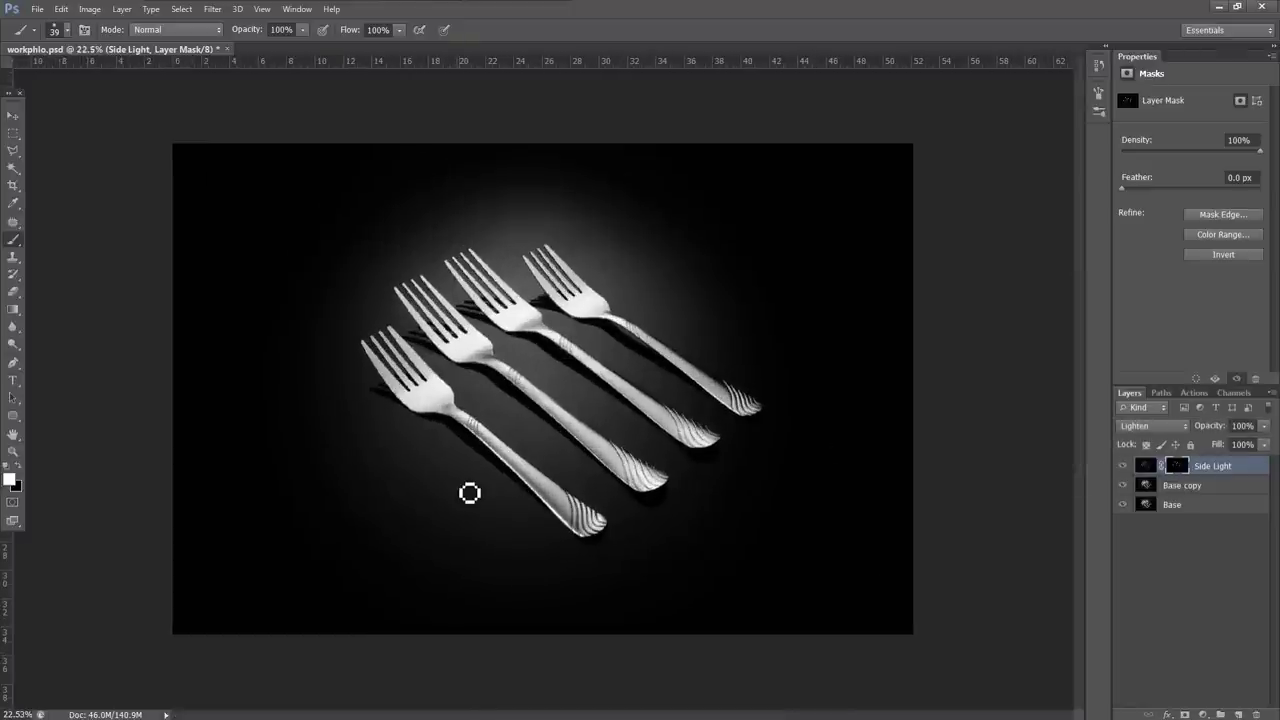
scroll(309, 380, "up", 4)
left_click(1146, 466)
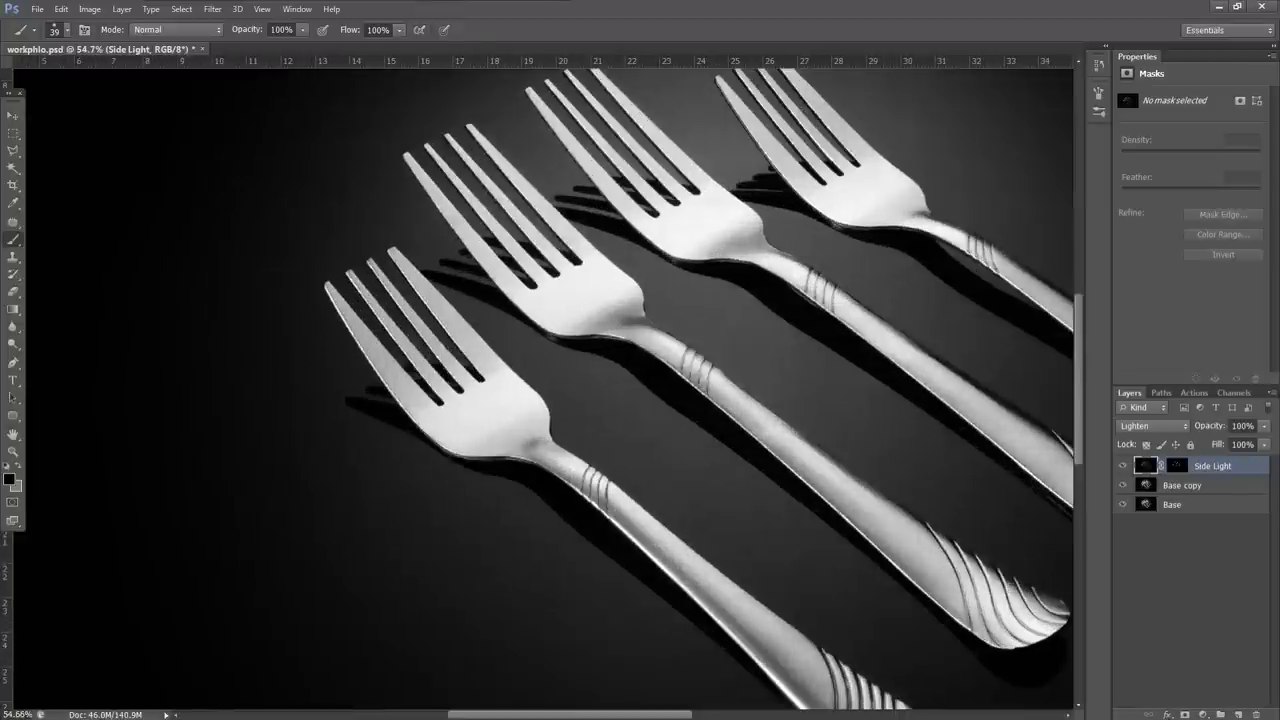
left_click(1203, 714)
left_click(1195, 567)
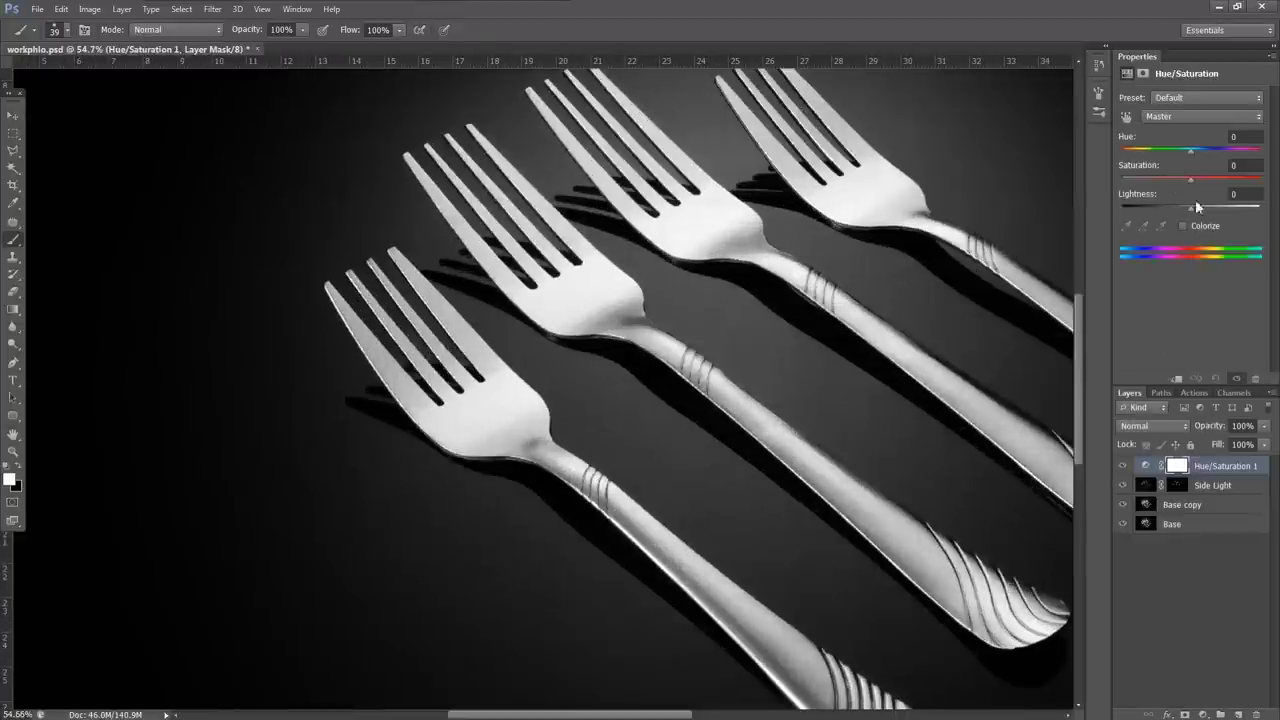
left_click_drag(1190, 180, 1262, 180)
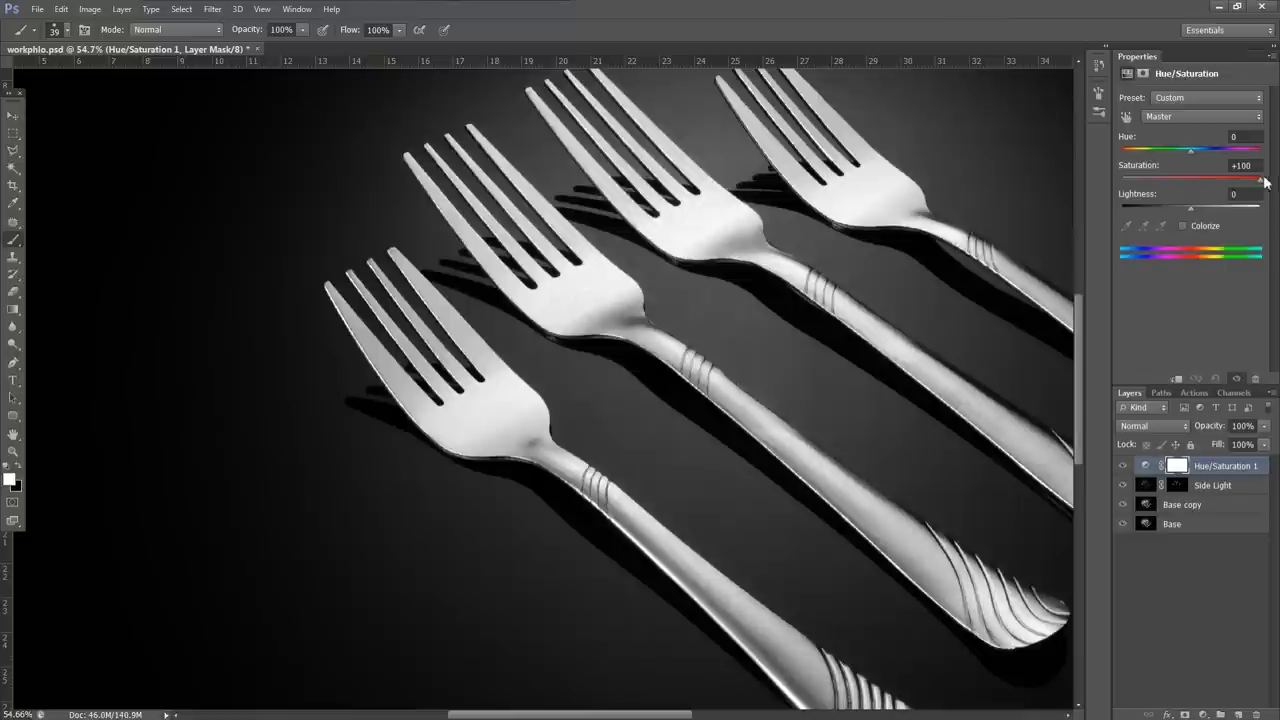
left_click(1256, 714)
key("Return")
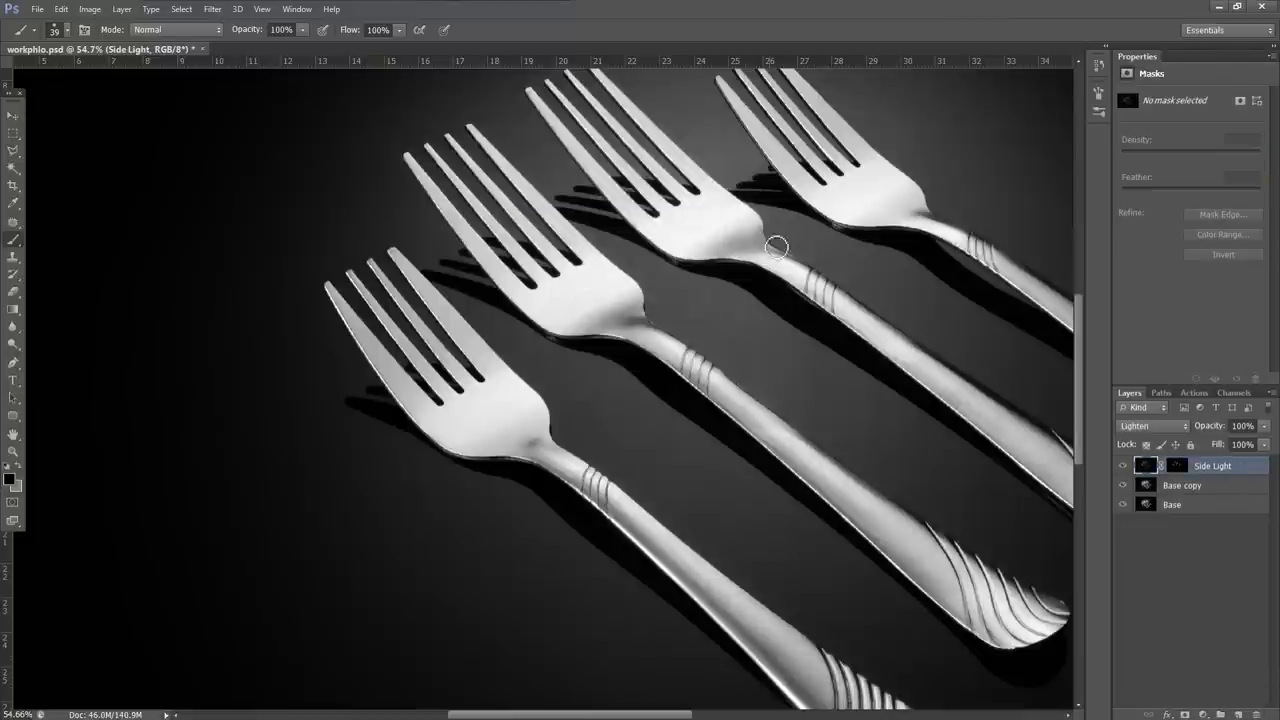
scroll(512, 390, "down", 5)
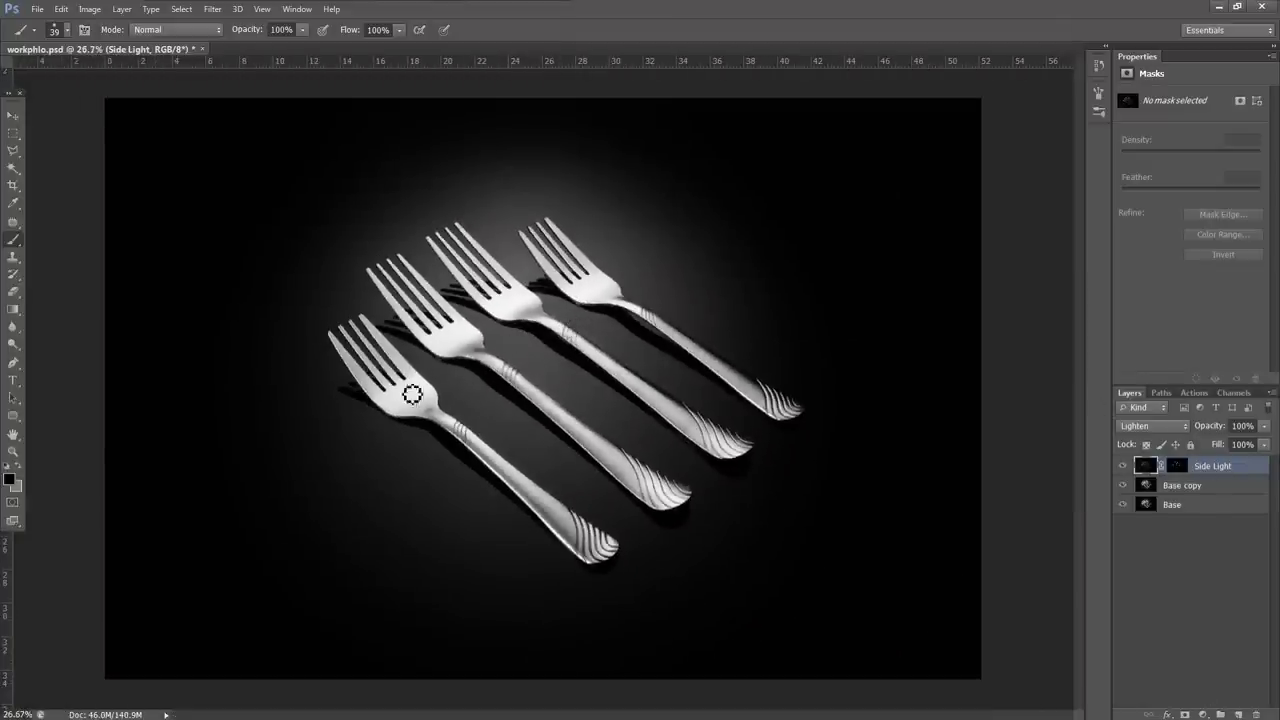
Load the Work Path from the Paths panel as a selection of the forks
left_click(1232, 394)
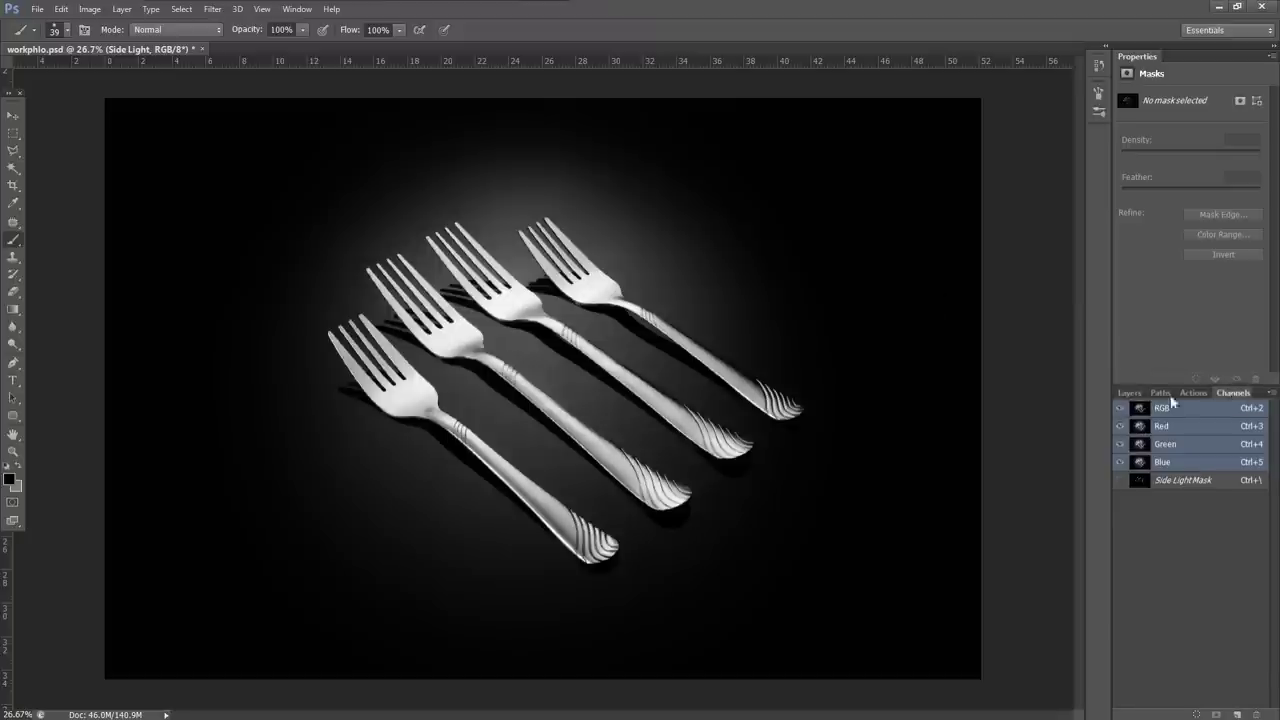
left_click(1160, 394)
left_click(1128, 410, "ctrl")
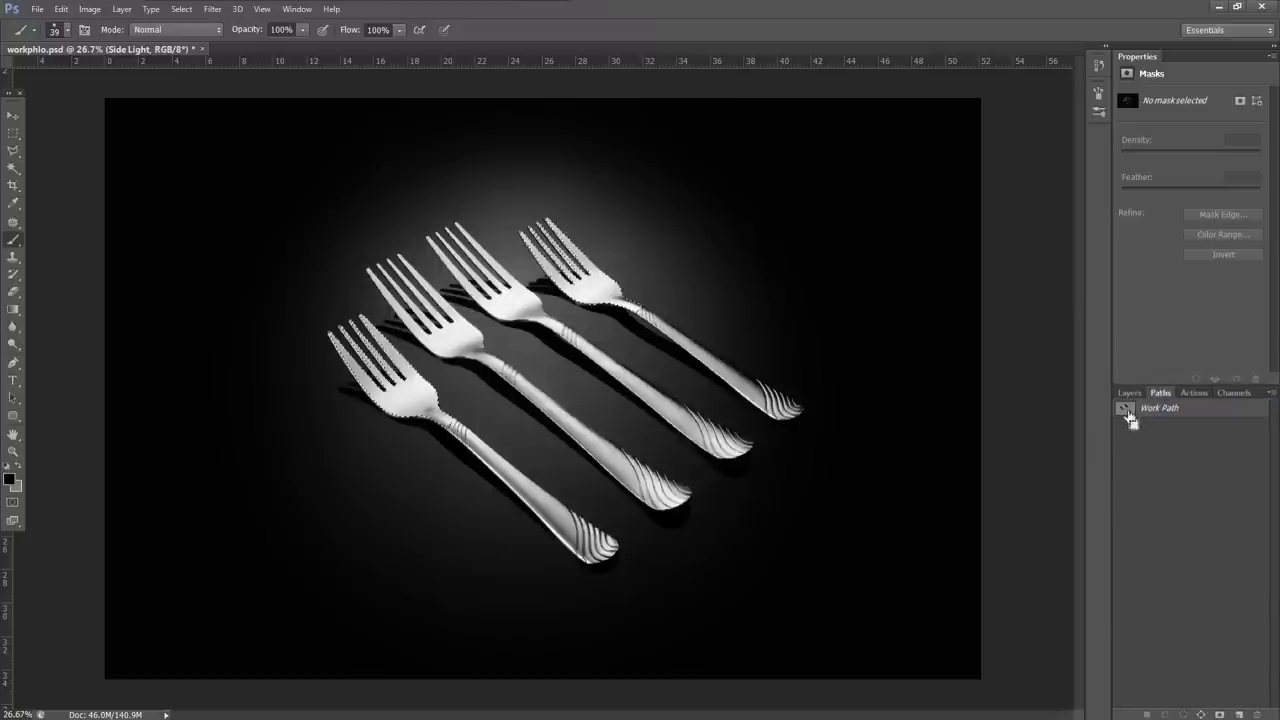
left_click(1129, 393)
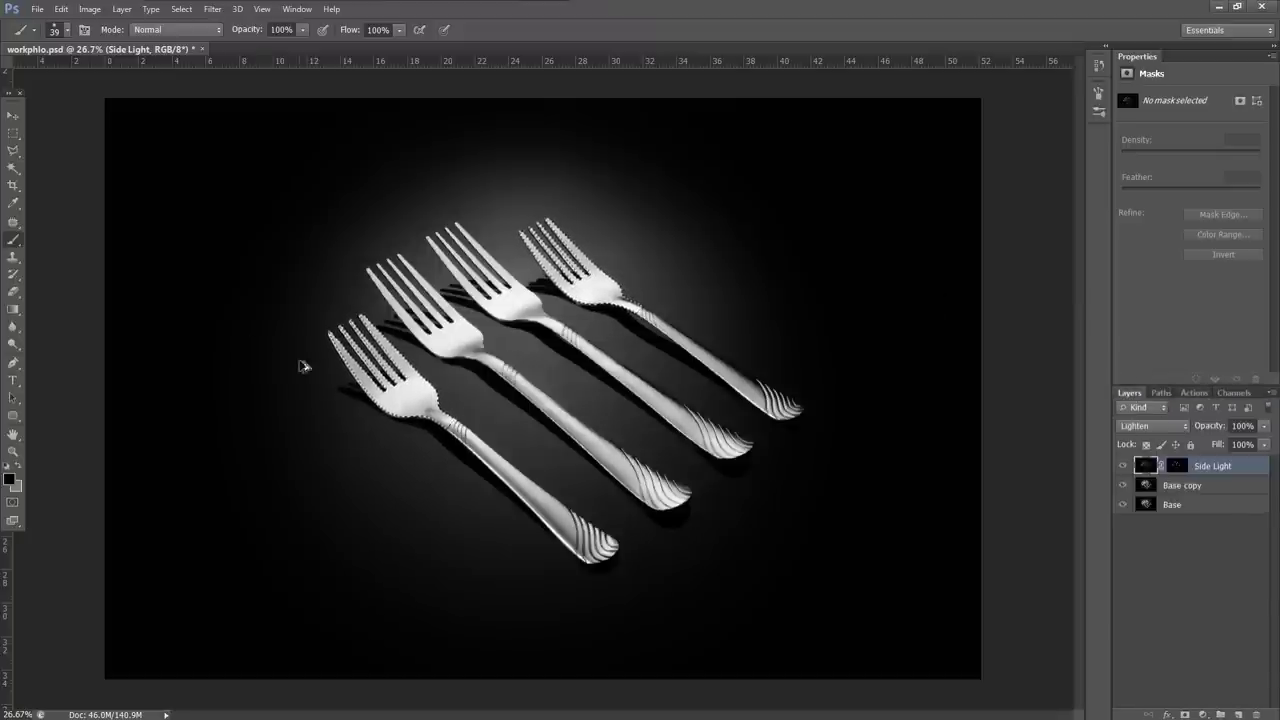
scroll(381, 426, "up", 2)
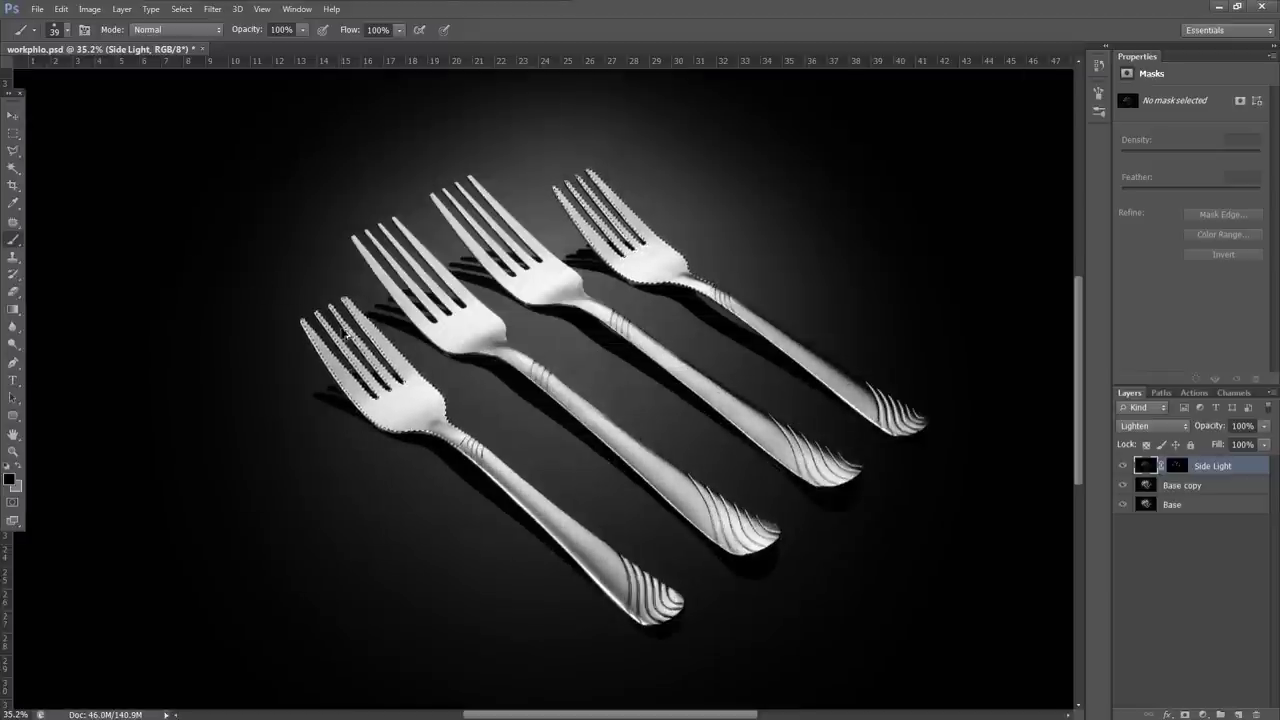
scroll(391, 350, "down", 2)
left_click(13, 167)
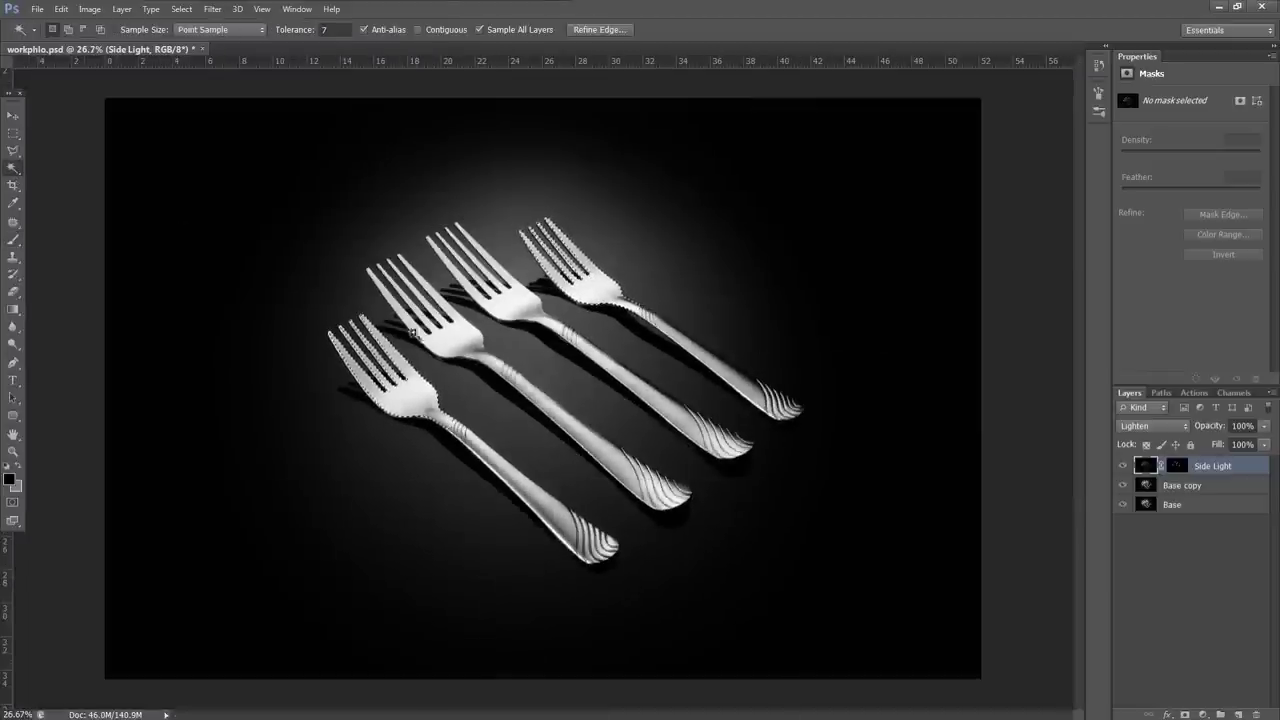
scroll(486, 382, "up", 2)
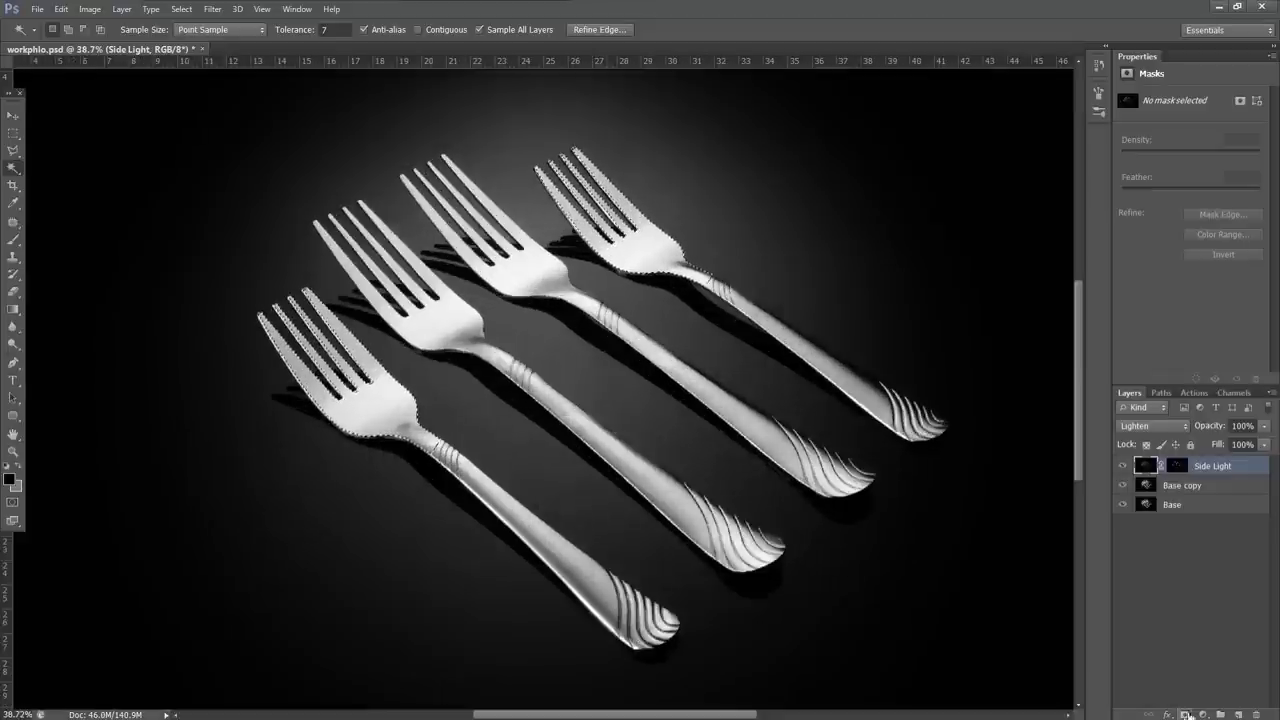
Add a Curves adjustment masked to the selected forks, check the masks, and set a point at 110/120
left_click(1203, 714)
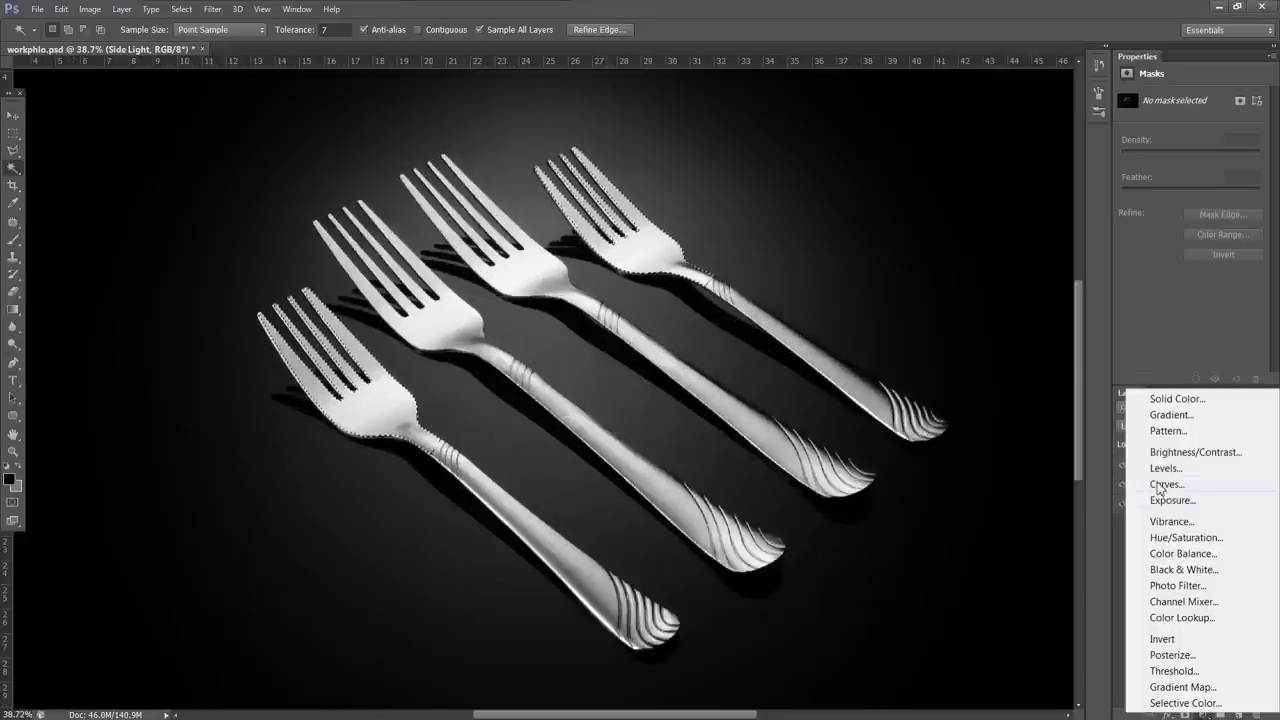
left_click(1163, 485)
scroll(586, 400, "down", 2)
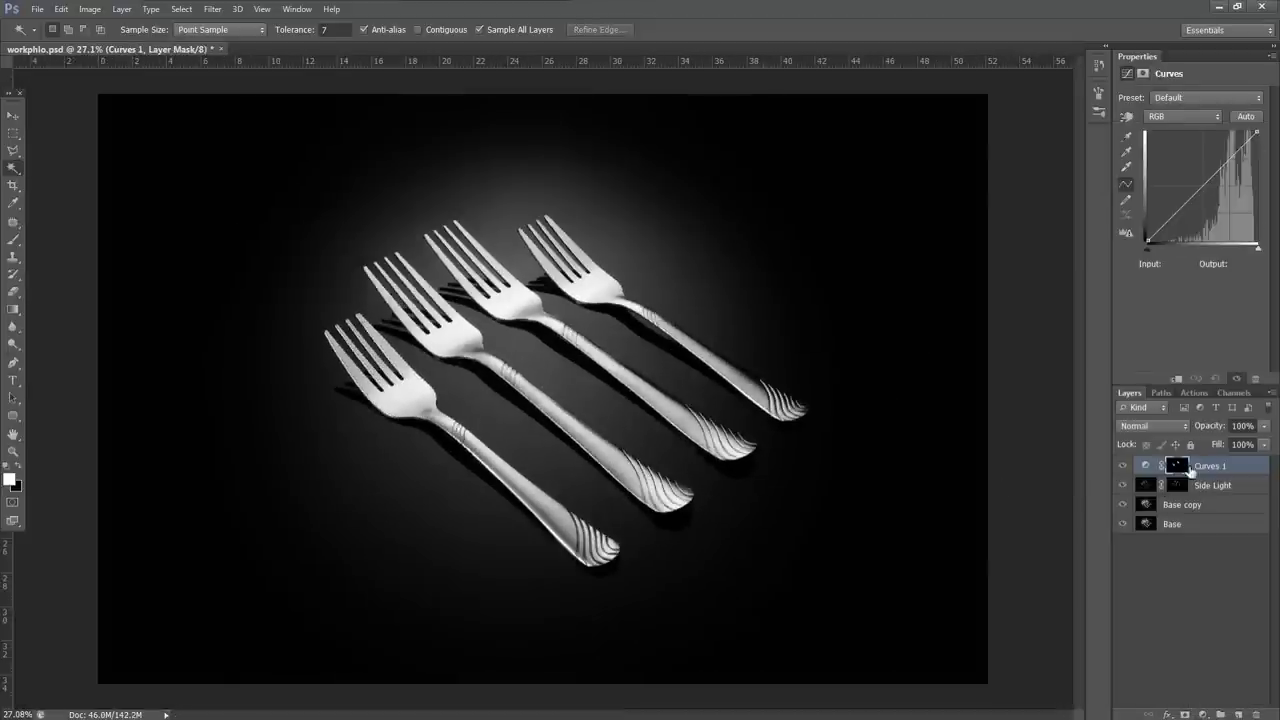
left_click(1179, 467, "alt")
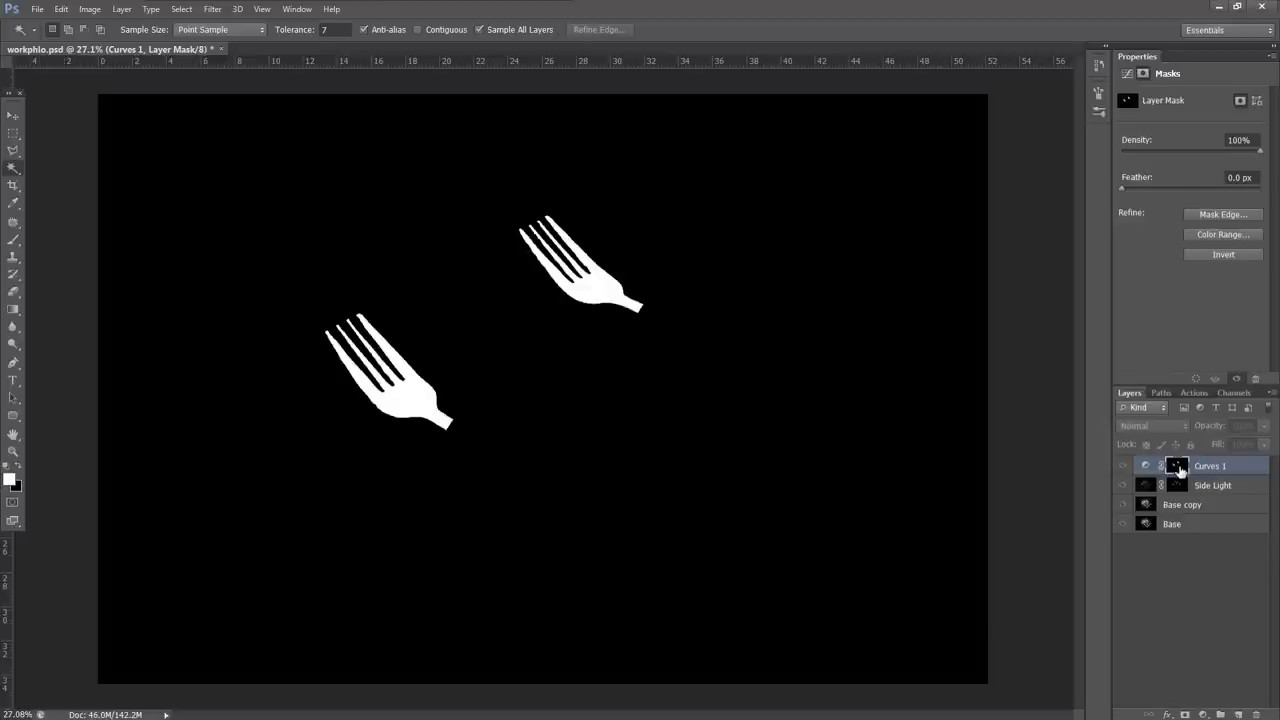
left_click(1179, 467, "alt")
left_click(1174, 487, "alt")
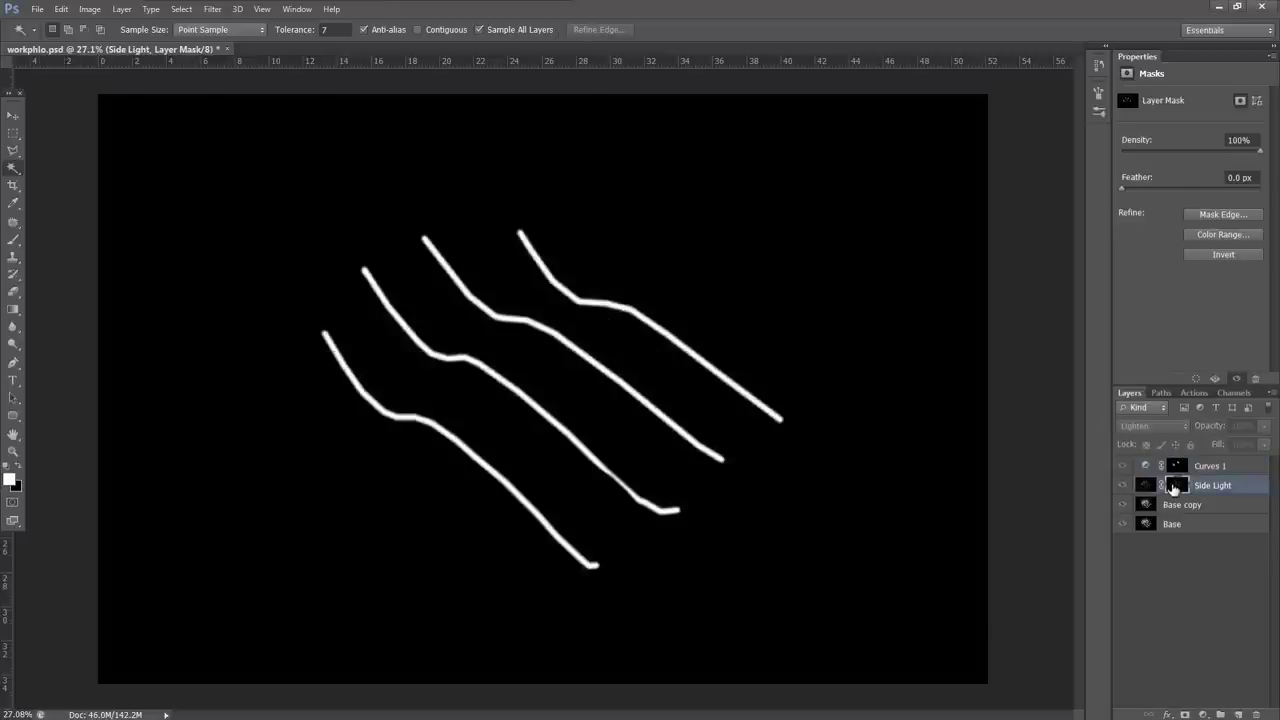
left_click(1174, 487, "alt")
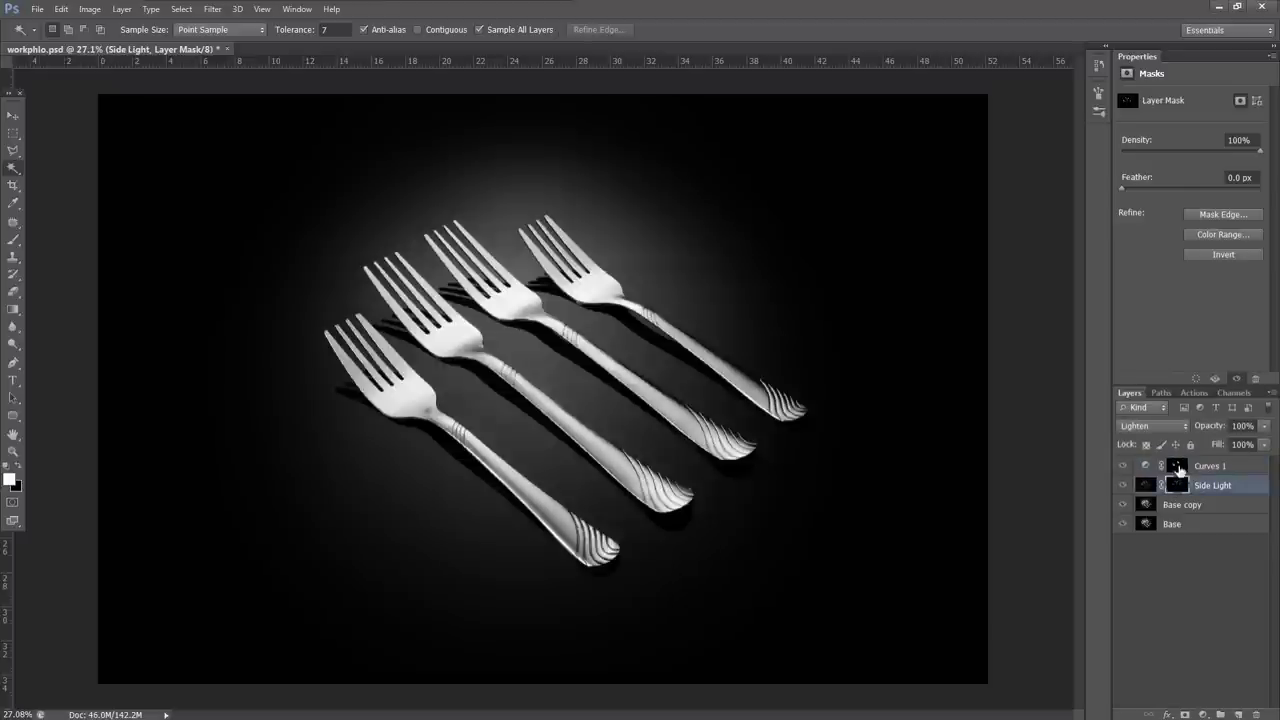
left_click(1179, 467, "alt")
left_click(1177, 467, "alt")
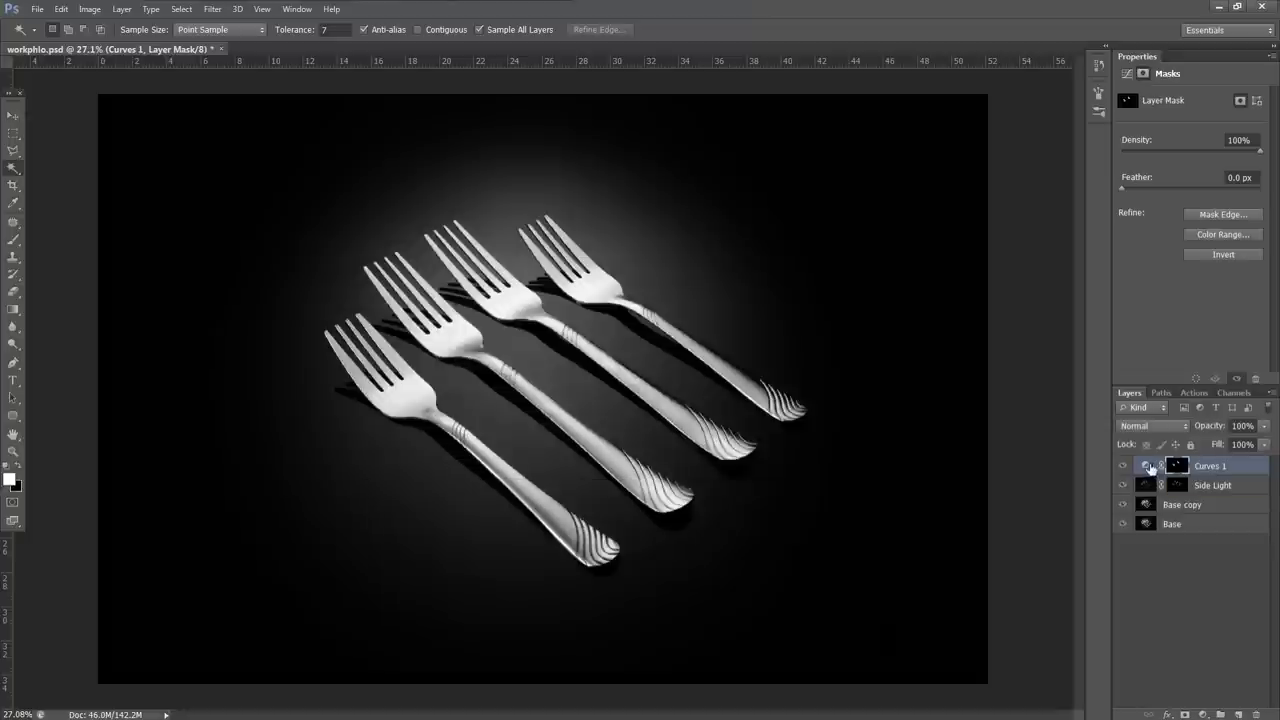
left_click(1150, 468)
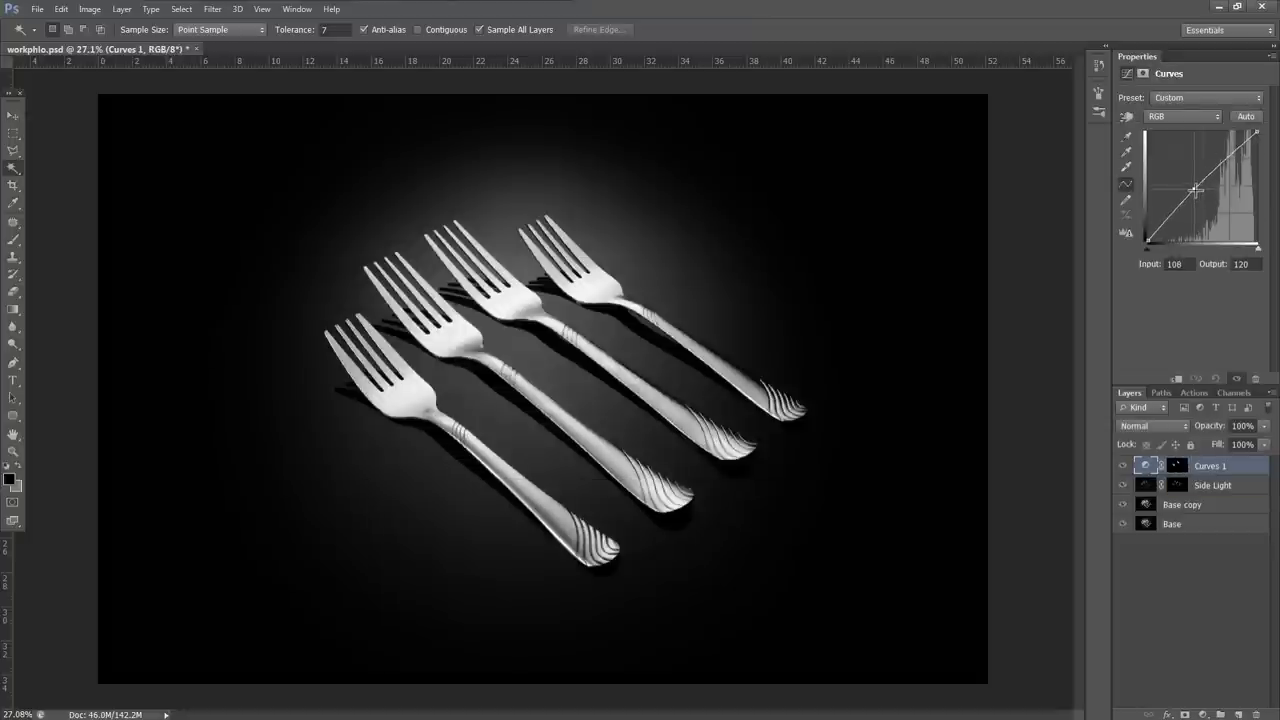
left_click(1195, 189)
scroll(470, 312, "up", 2)
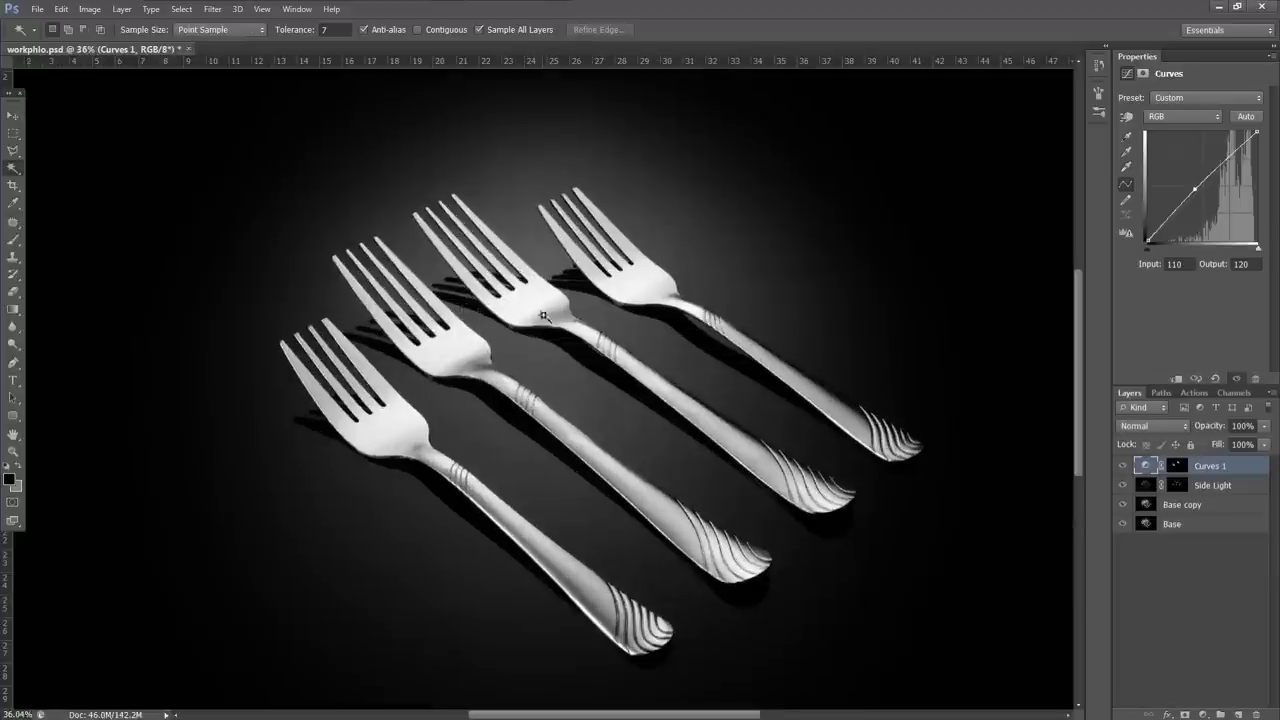
Nudge the Curves 1 point to Input 107, Output 122 and compare it off and on
left_click_drag(1197, 190, 1193, 188)
left_click(1124, 466)
left_click(1124, 466)
scroll(560, 380, "down", 2)
left_click(1181, 557)
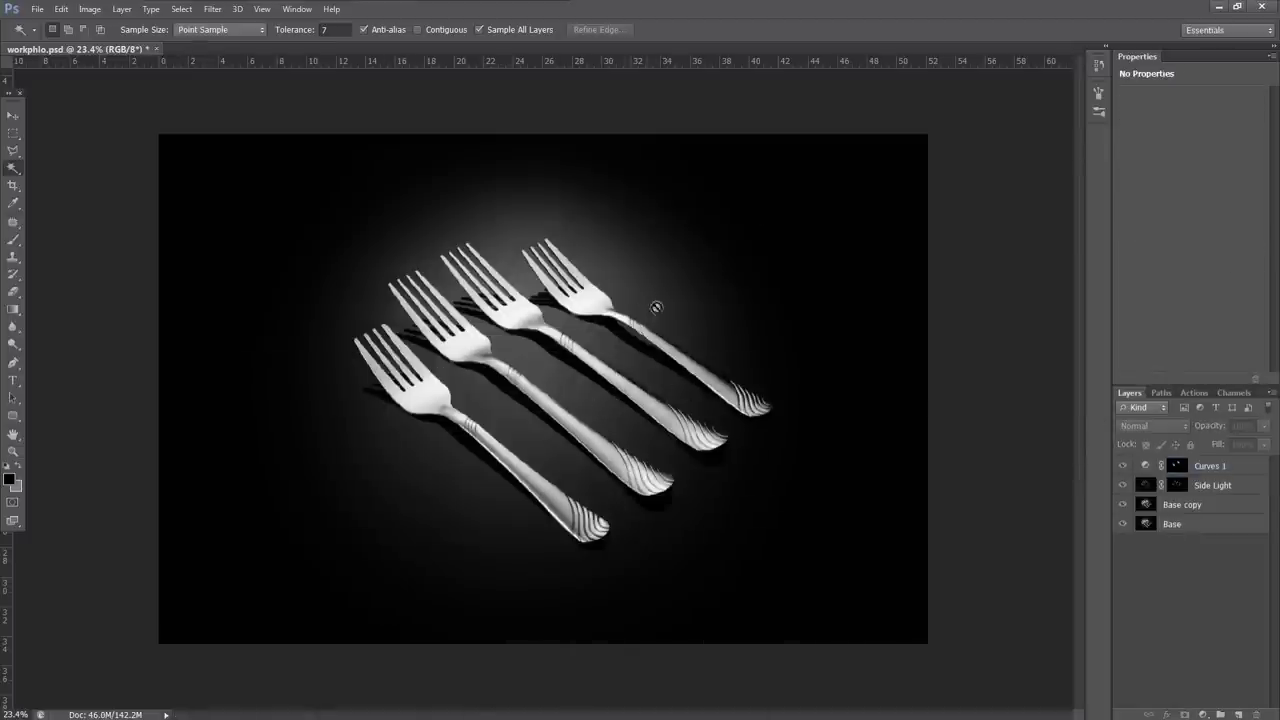
Zoom around to inspect the forks, then select the Base layer
scroll(411, 351, "up", 1)
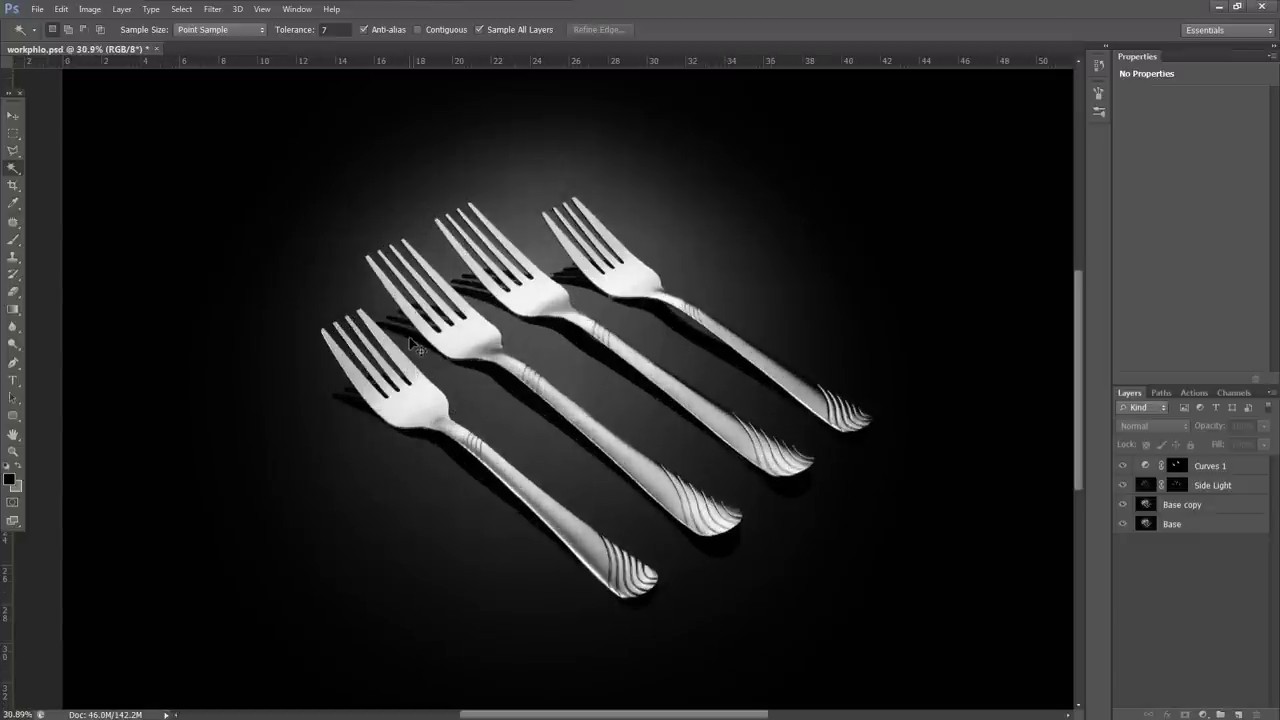
scroll(411, 340, "up", 1)
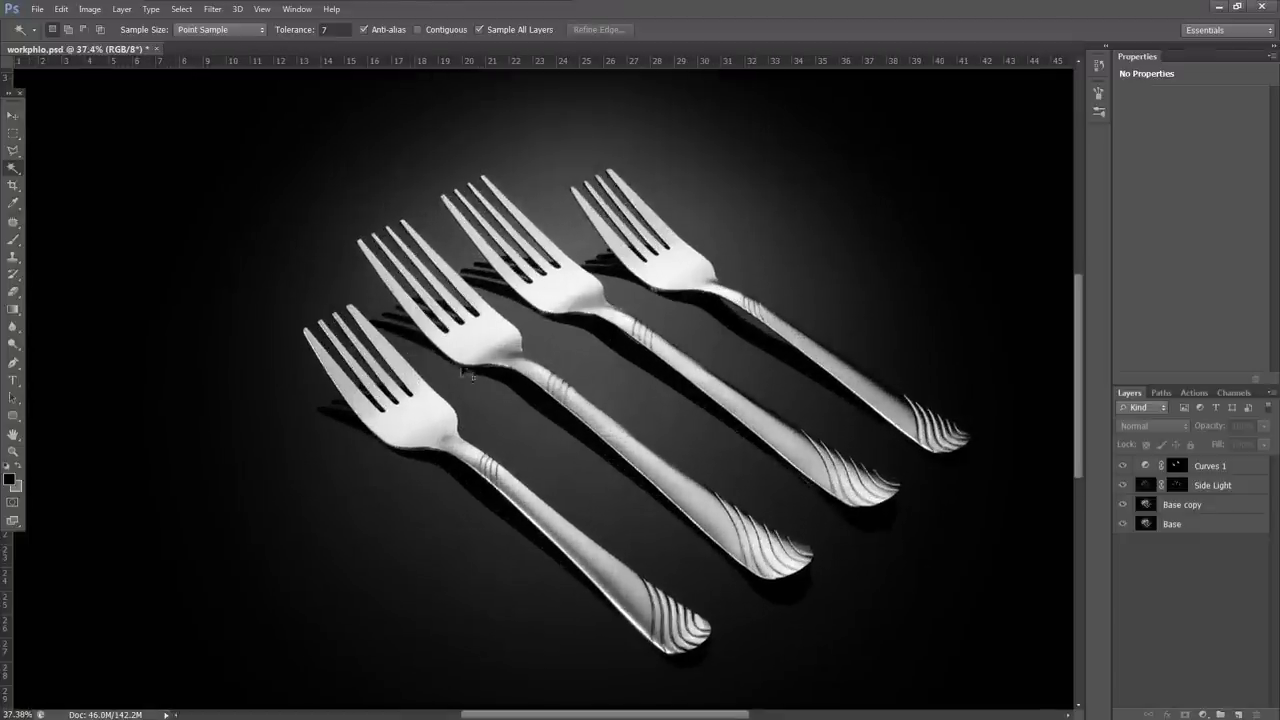
scroll(450, 365, "up", 1)
scroll(420, 380, "down", 3)
key("v")
scroll(350, 405, "up", 4)
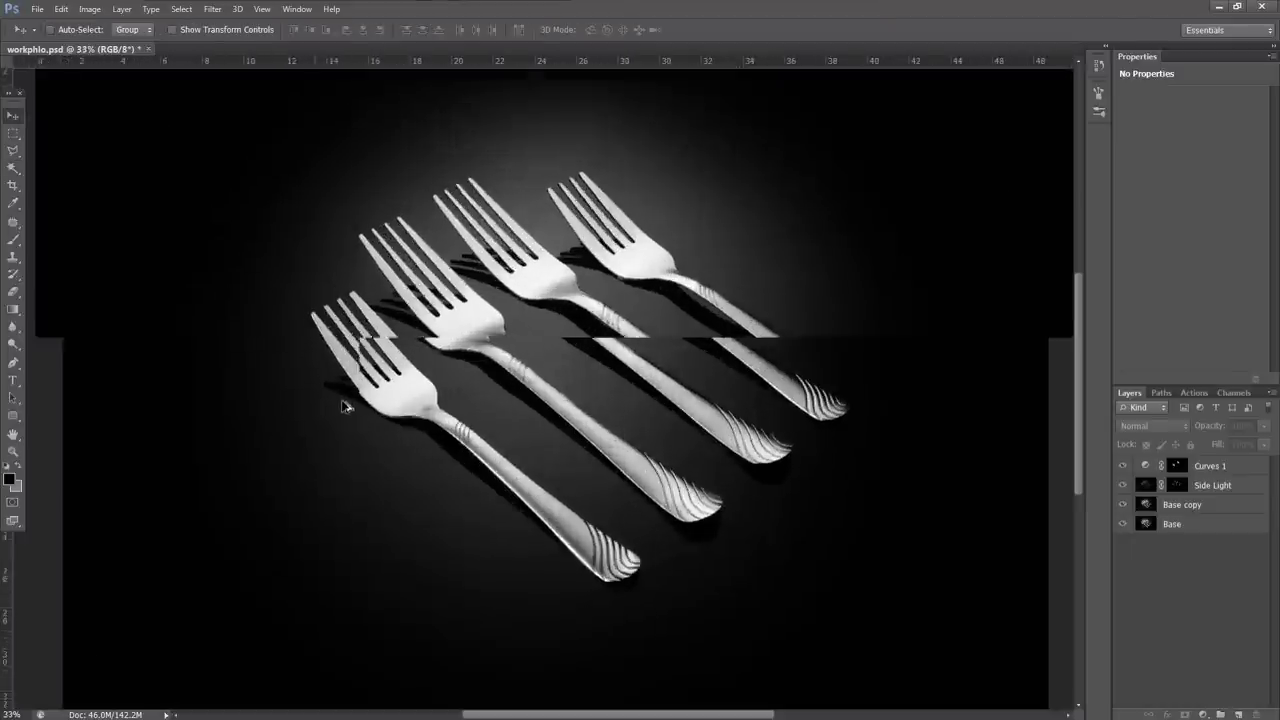
scroll(494, 374, "down", 3)
scroll(503, 354, "up", 2)
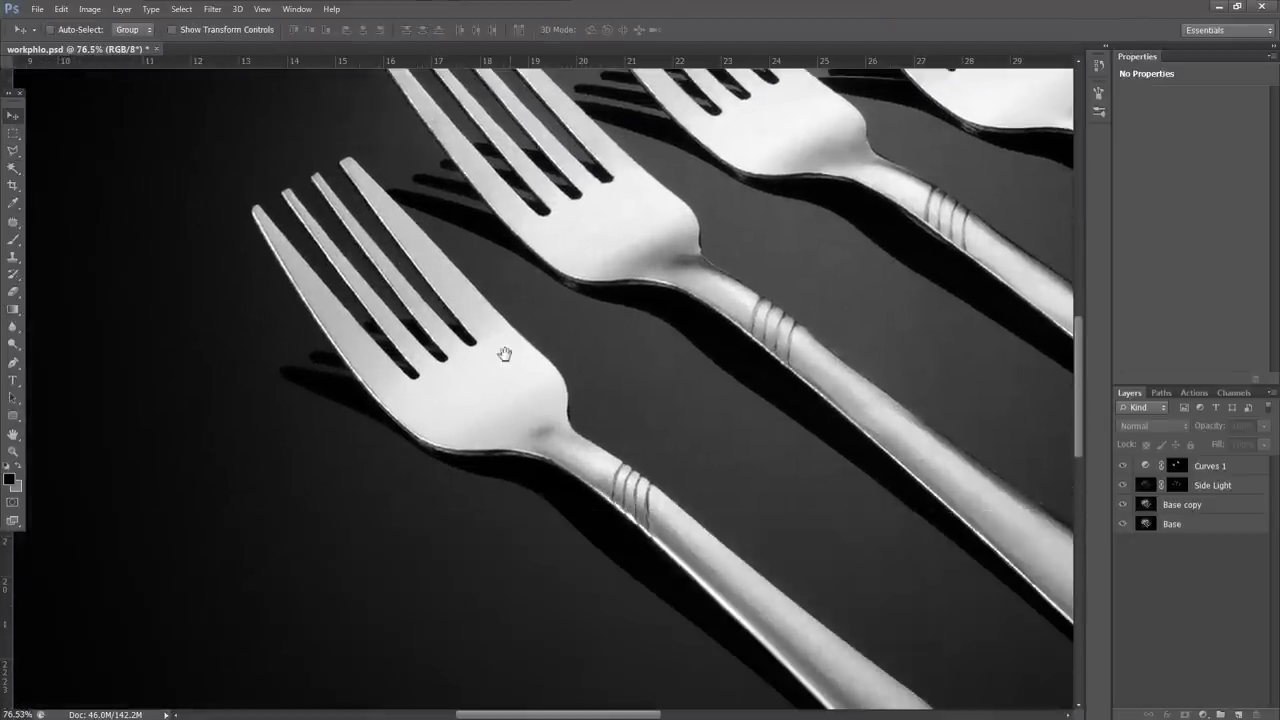
scroll(760, 456, "down", 2)
scroll(651, 305, "up", 2)
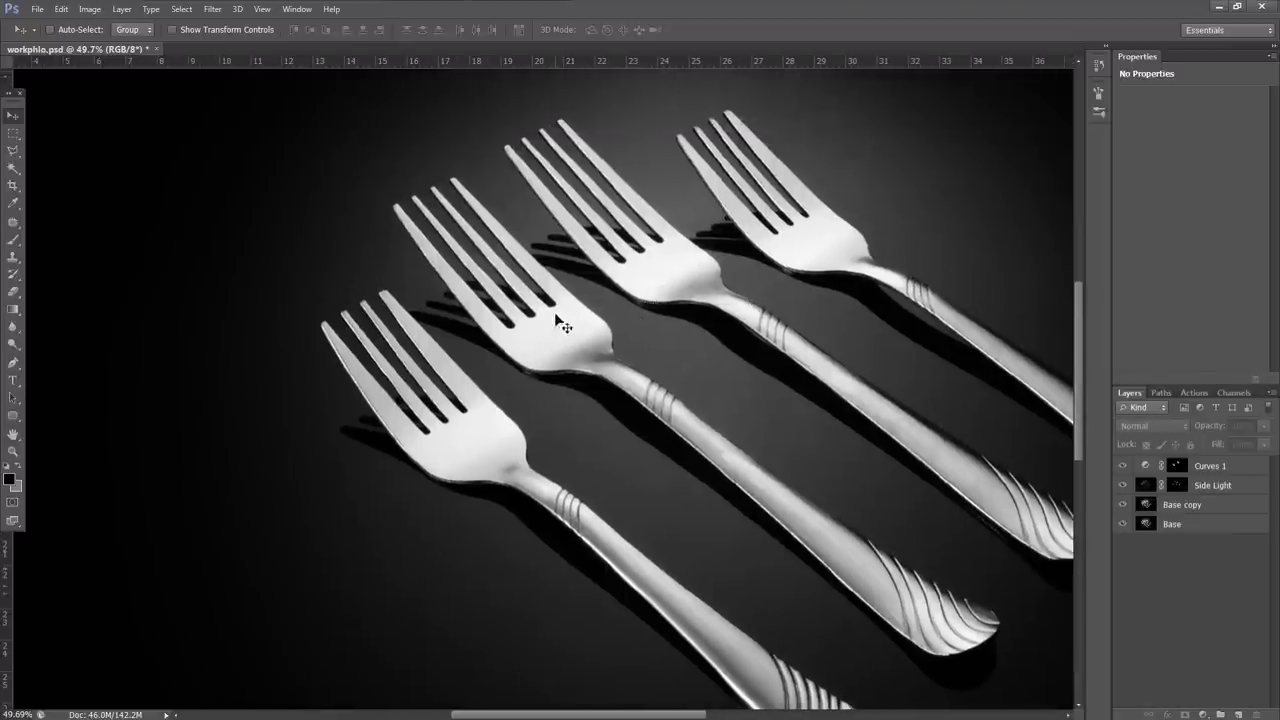
scroll(560, 335, "down", 4)
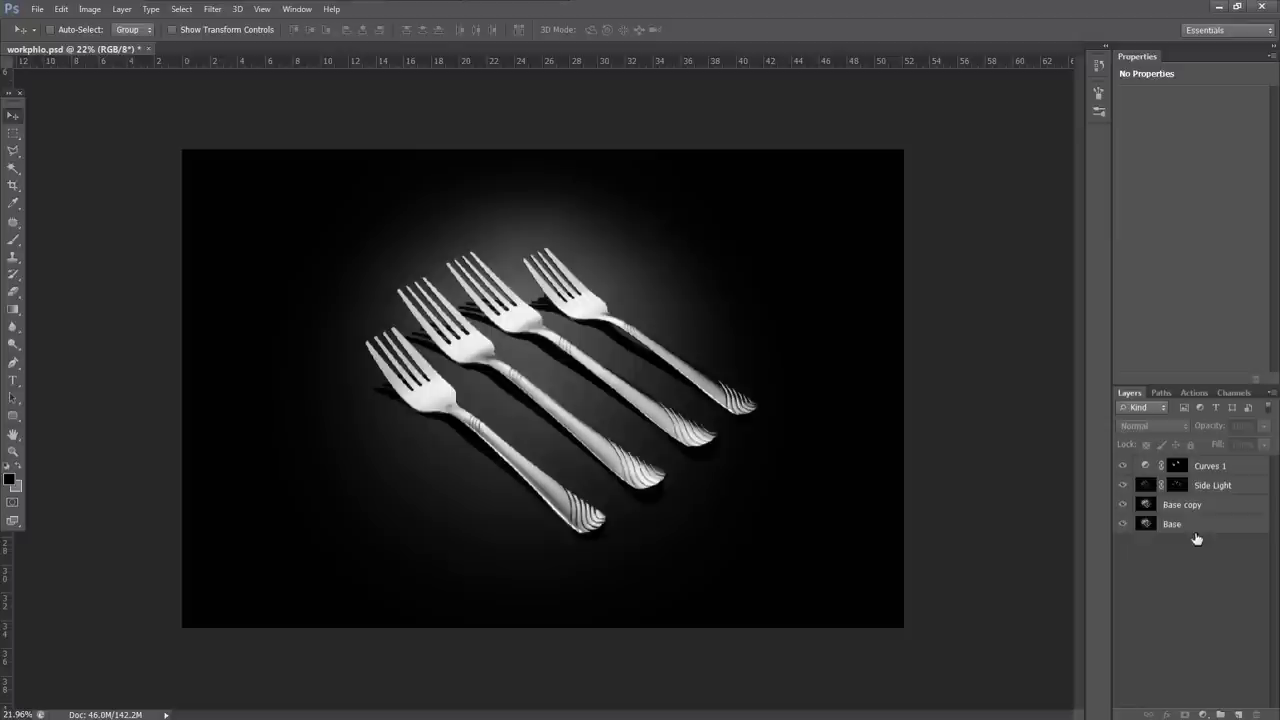
left_click(1203, 525)
Merge a copy of all layers into Curves 1 copy above a new black-filled Layer 1
left_click(1209, 468, "shift")
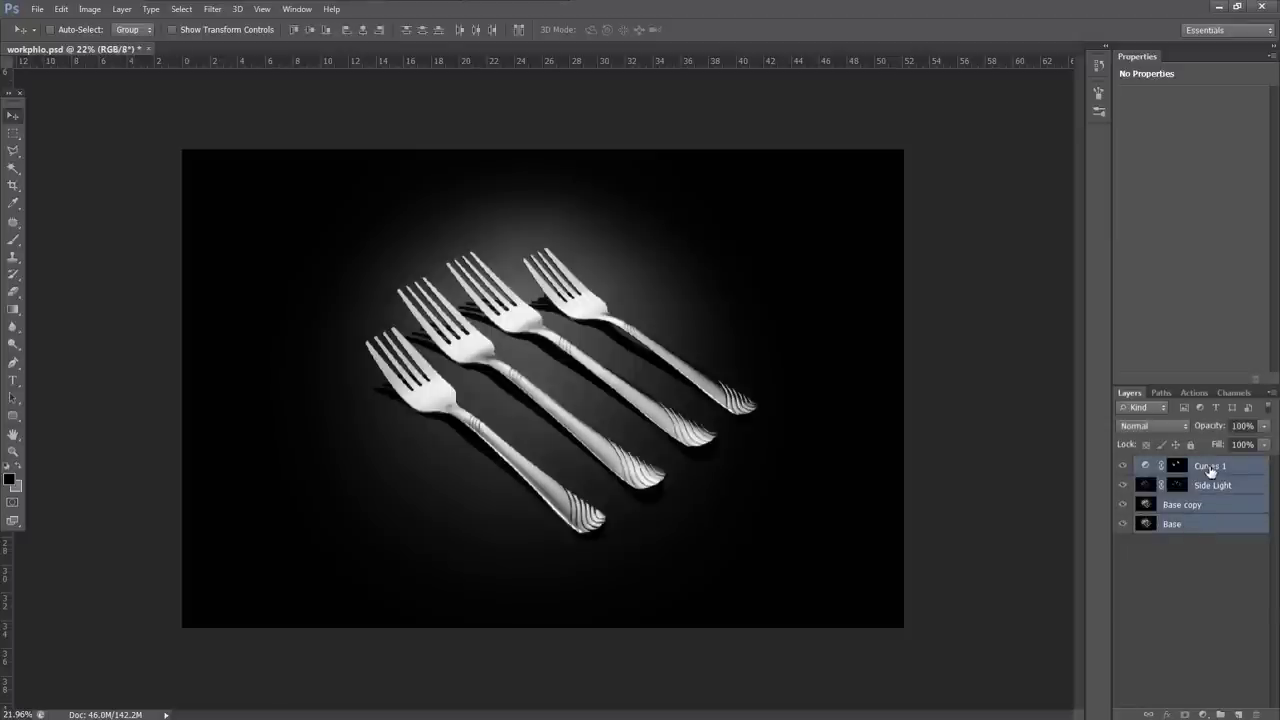
key("ctrl+j")
key("ctrl+e")
left_click(1237, 713)
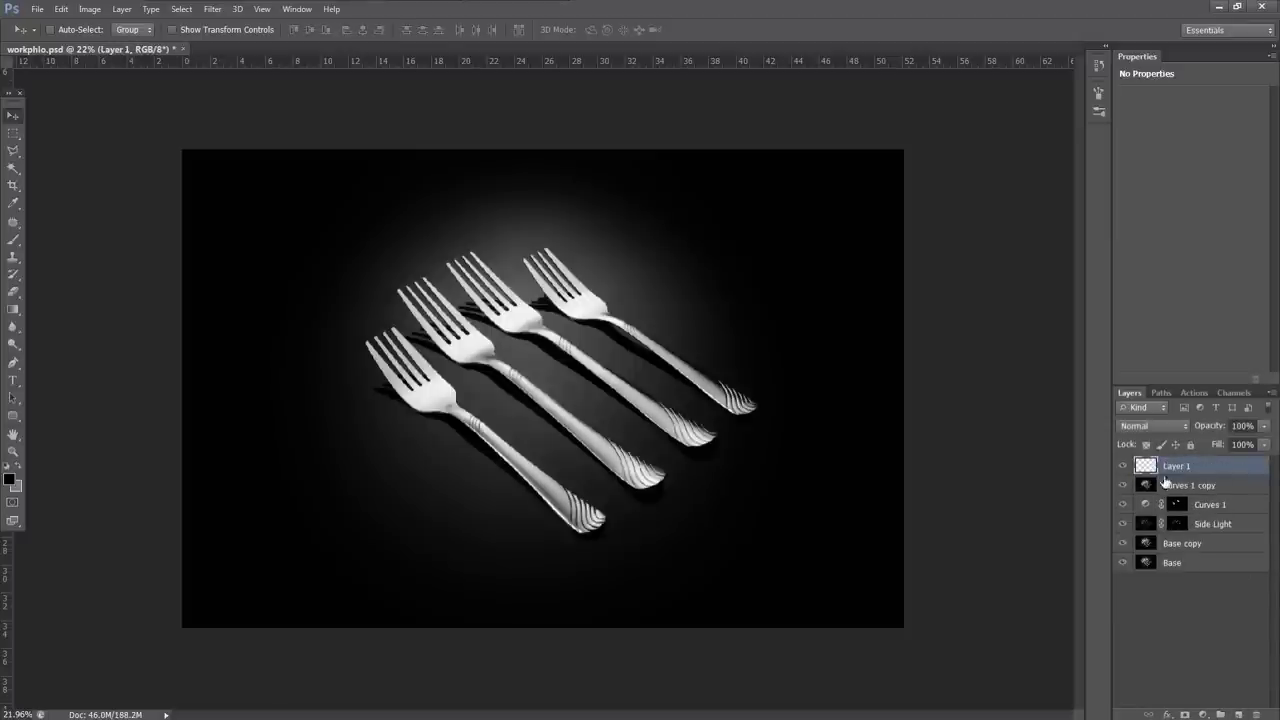
left_click_drag(1148, 476, 1150, 489)
key("alt+BackSpace")
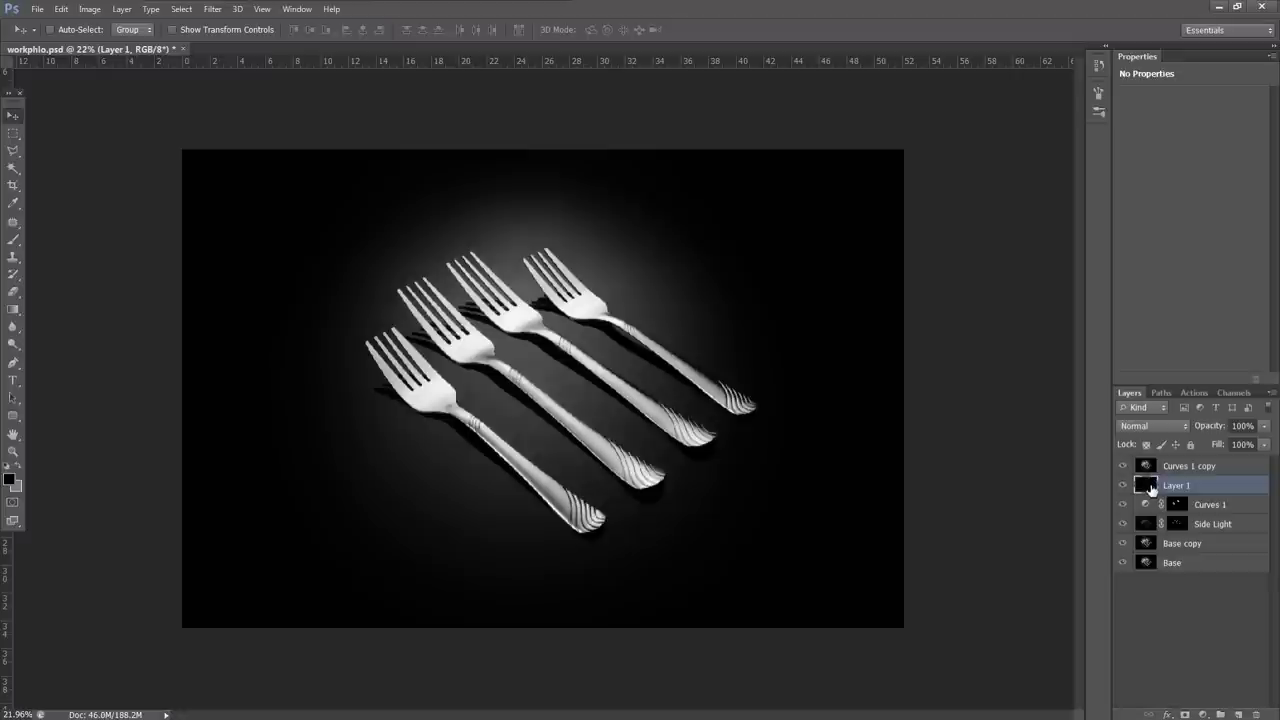
Scale the merged forks to about 65% and add a Curves 2 adjustment
left_click(1148, 473)
key("ctrl+t")
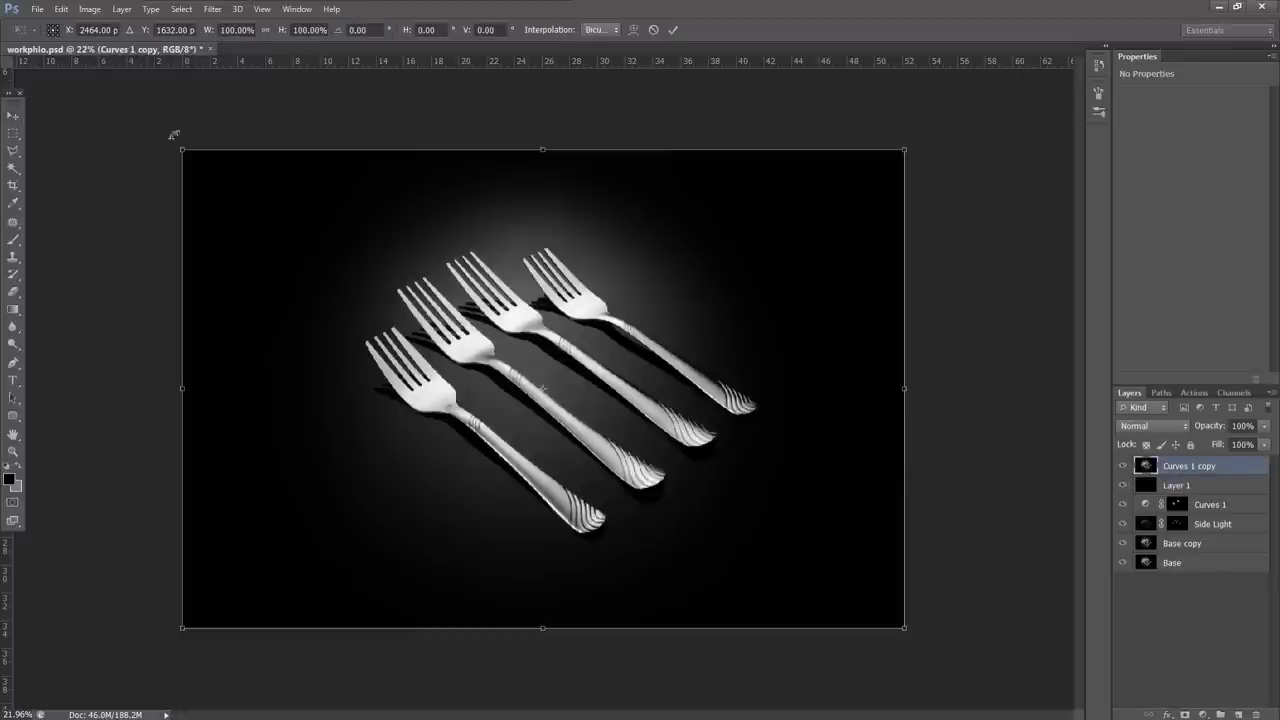
left_click_drag(184, 150, 331, 206)
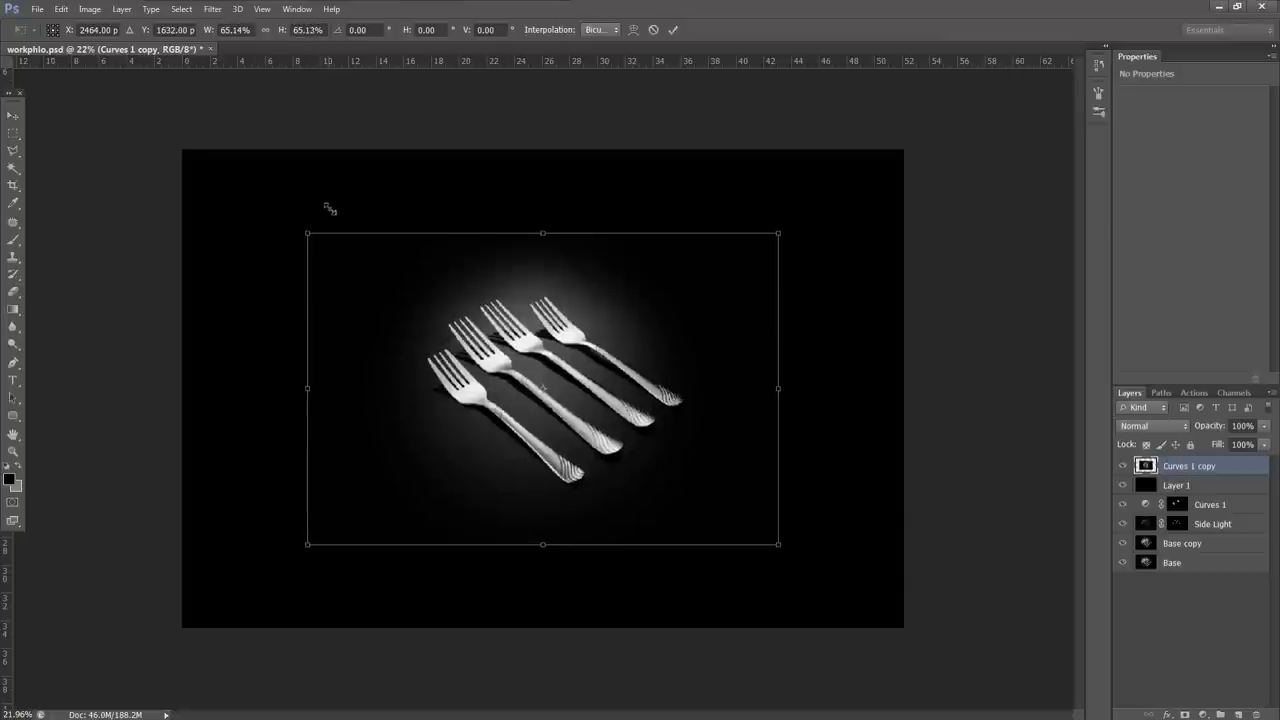
key("ctrl+minus")
key("Return")
key("ctrl+m")
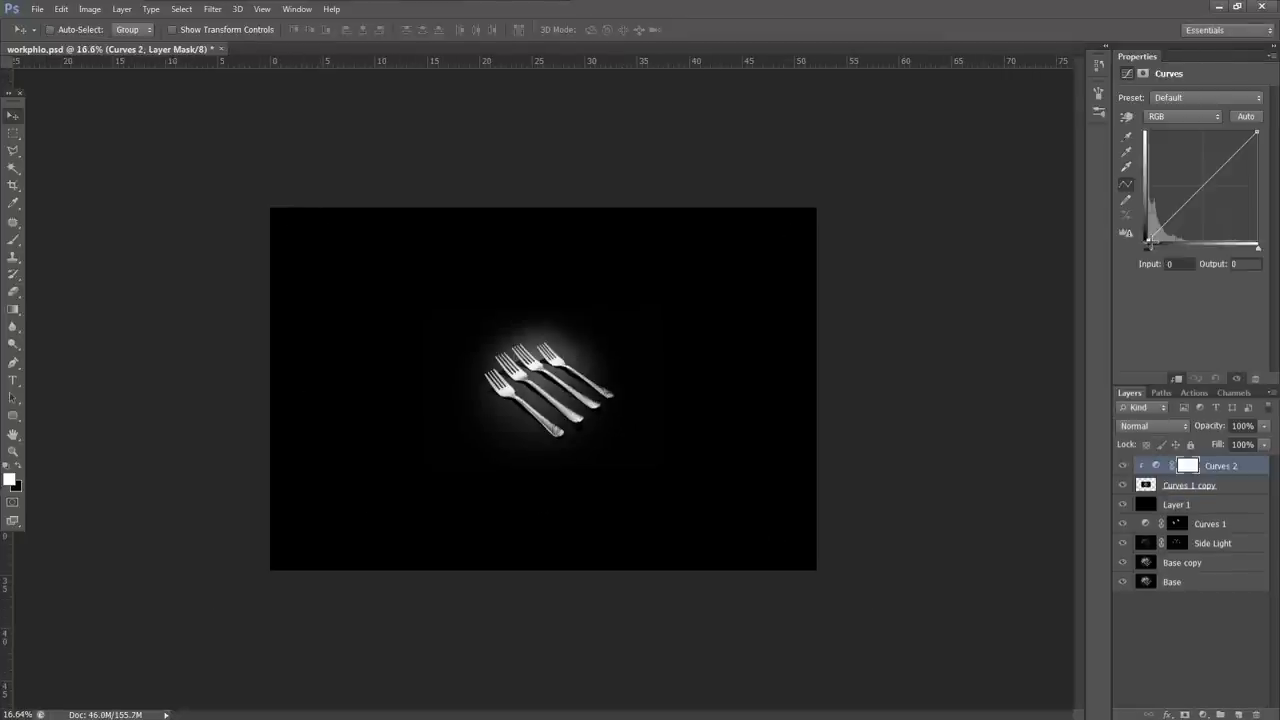
Drag the Curves 2 black-point slider to Input 72, Output 0 to blacken the glow
left_click_drag(1150, 241, 1180, 241)
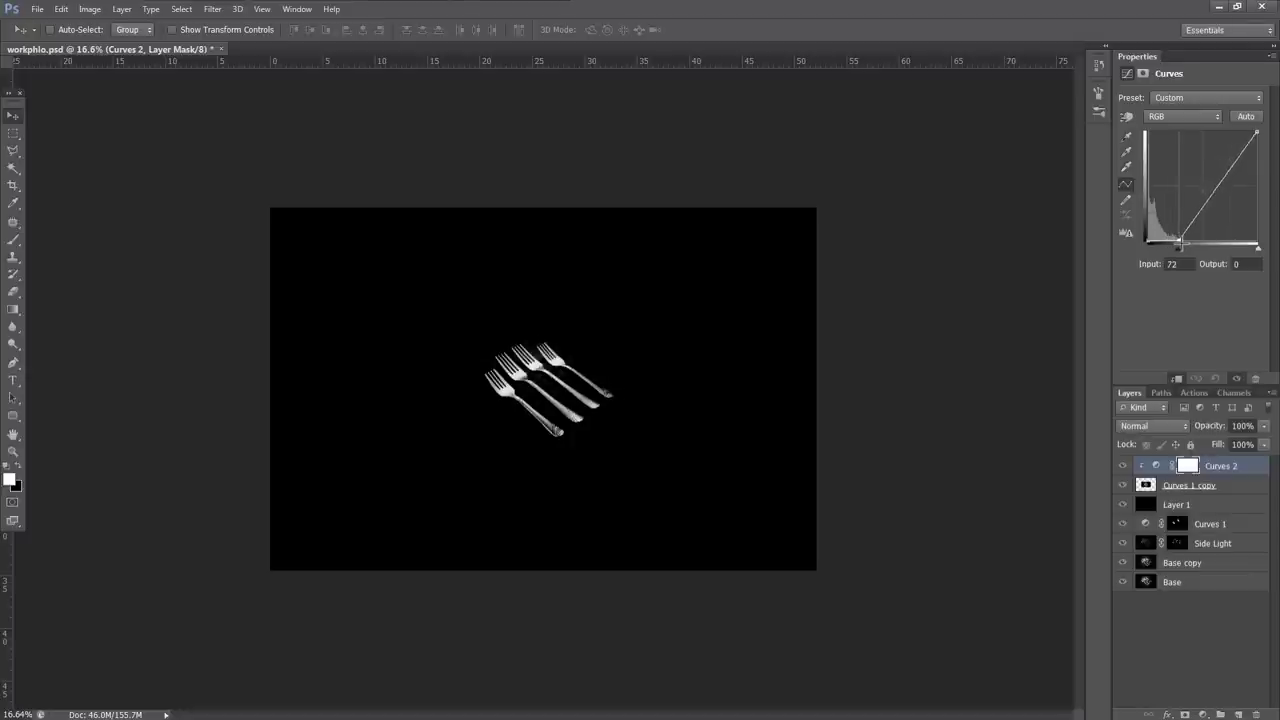